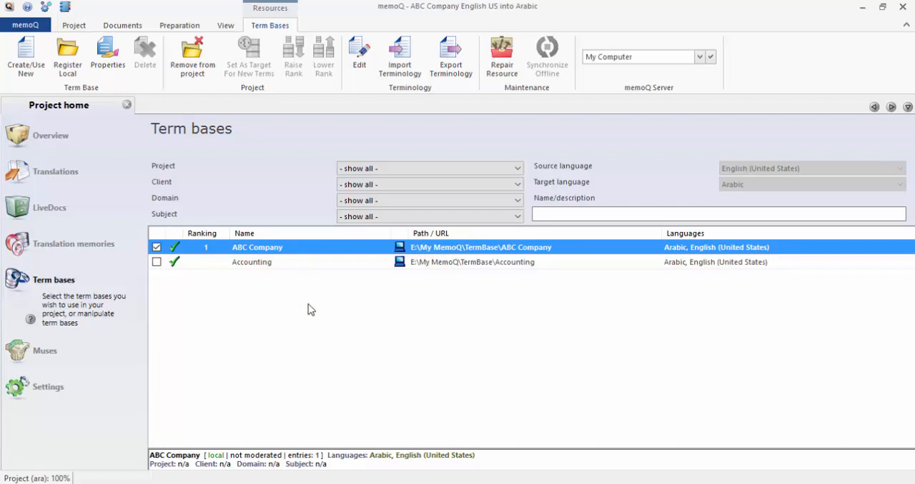
Open the ABC Company term base for editing.
right_click(304, 251)
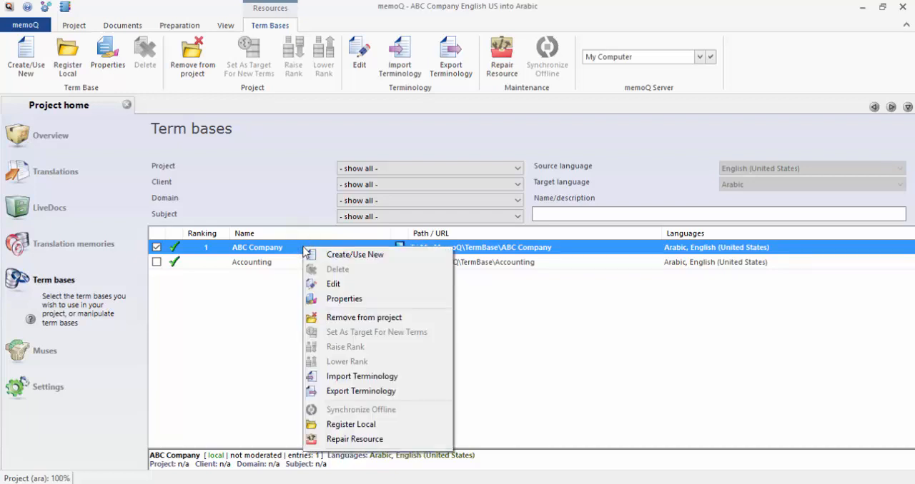
left_click(403, 292)
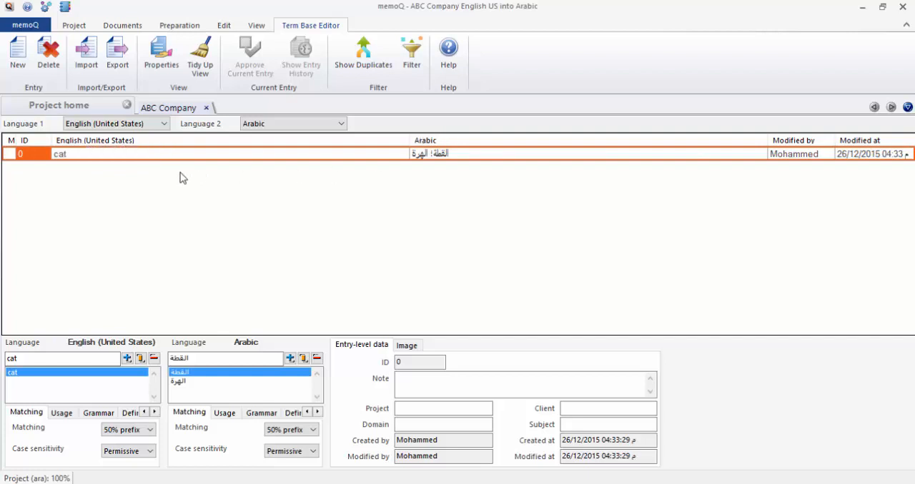
left_click(105, 274)
Create a new term base entry with the English term "speak" and the Arabic term "يتحدث".
left_click(21, 69)
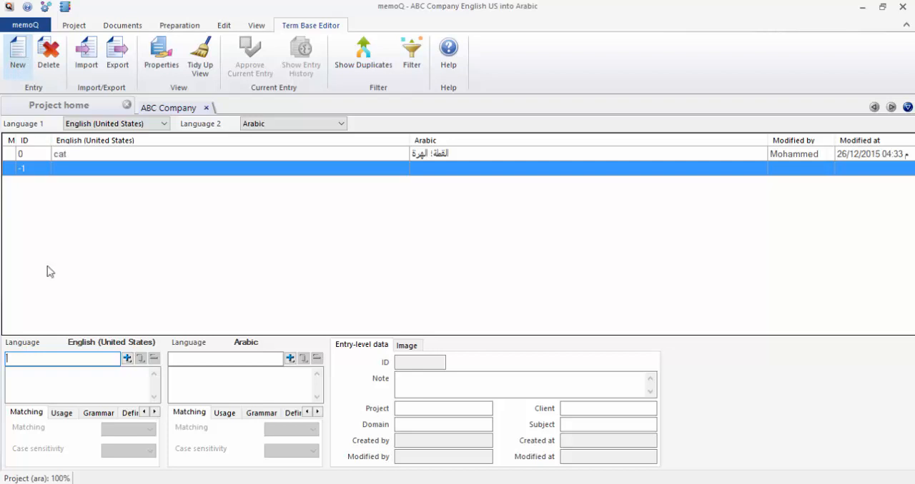
left_click(45, 361)
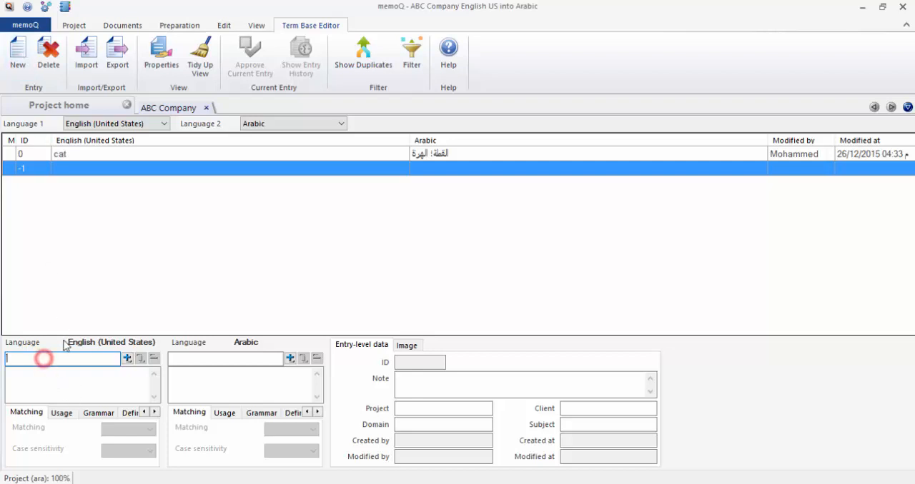
key("alt+shift")
type("speak")
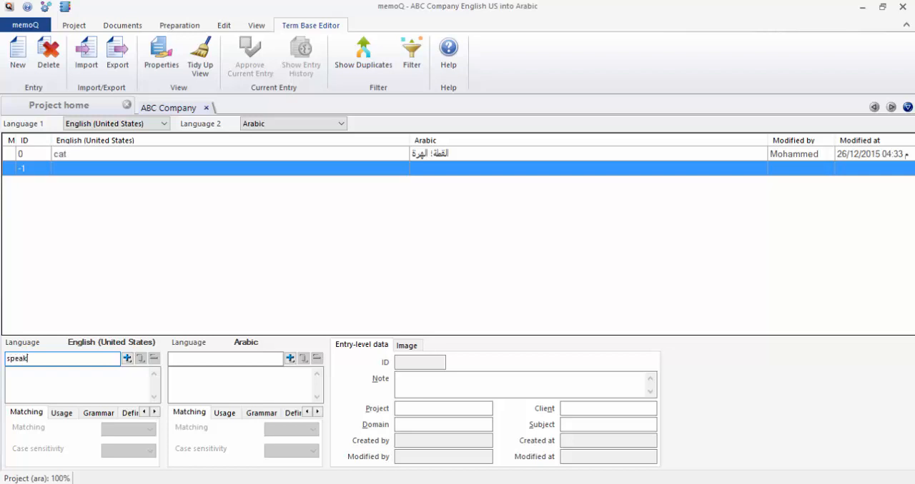
left_click(127, 359)
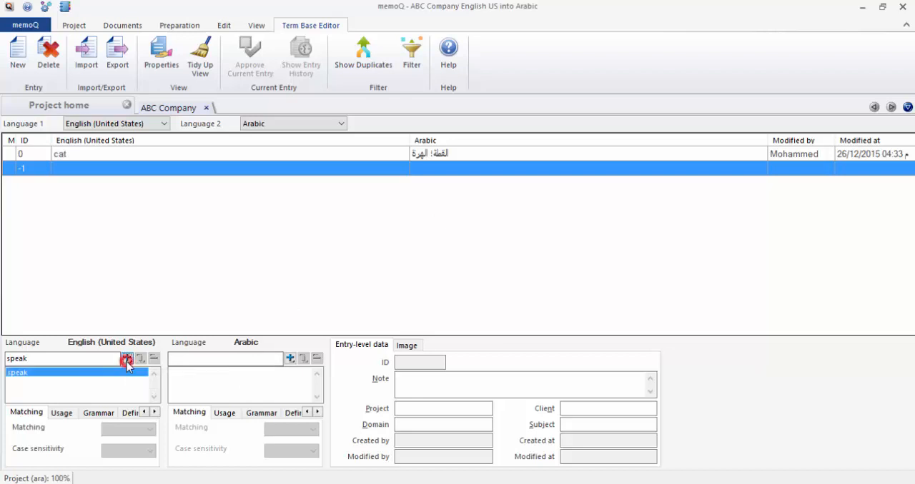
left_click(236, 360)
type("يتحد")
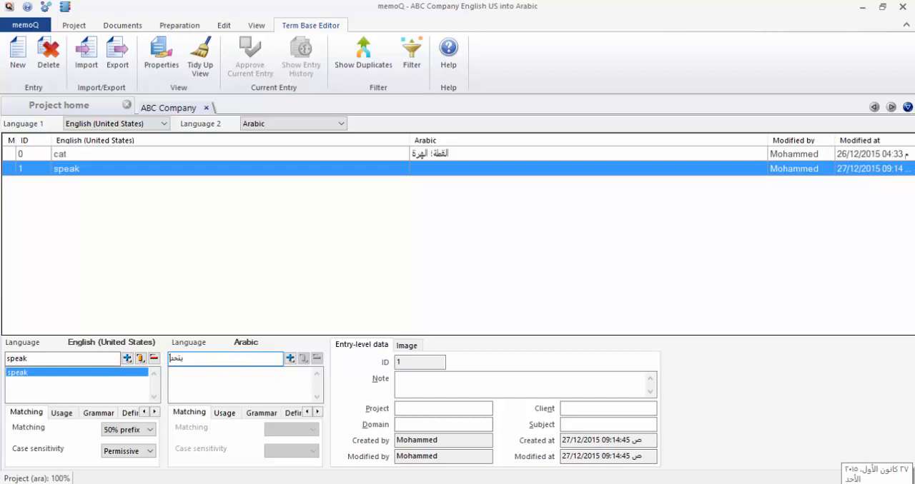
type("ث")
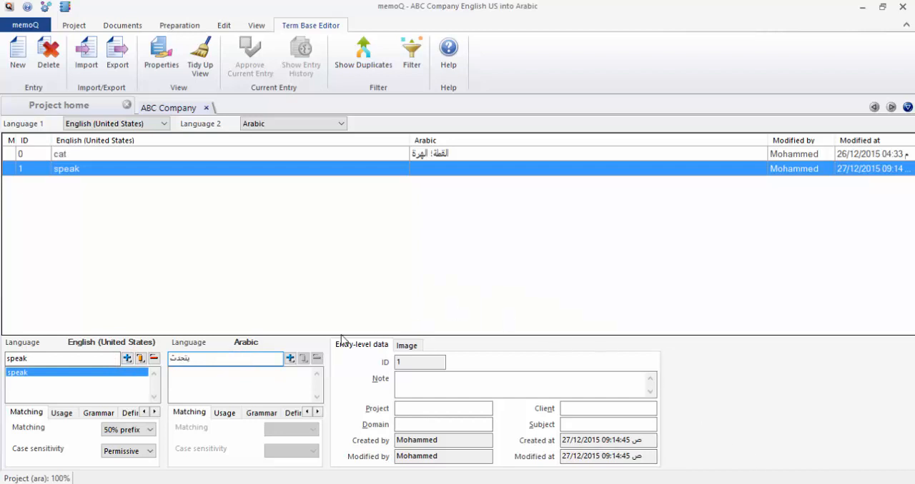
left_click(290, 359)
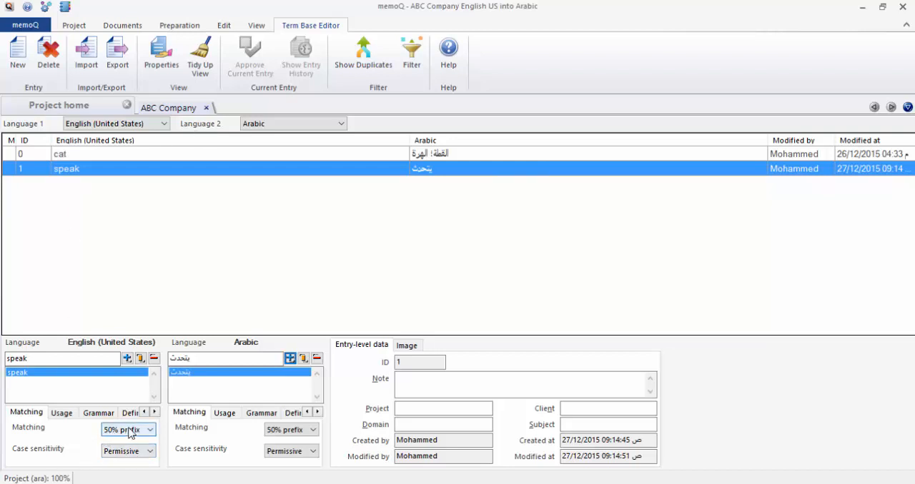
Examine the matching options available for the English term "speak".
left_click(150, 430)
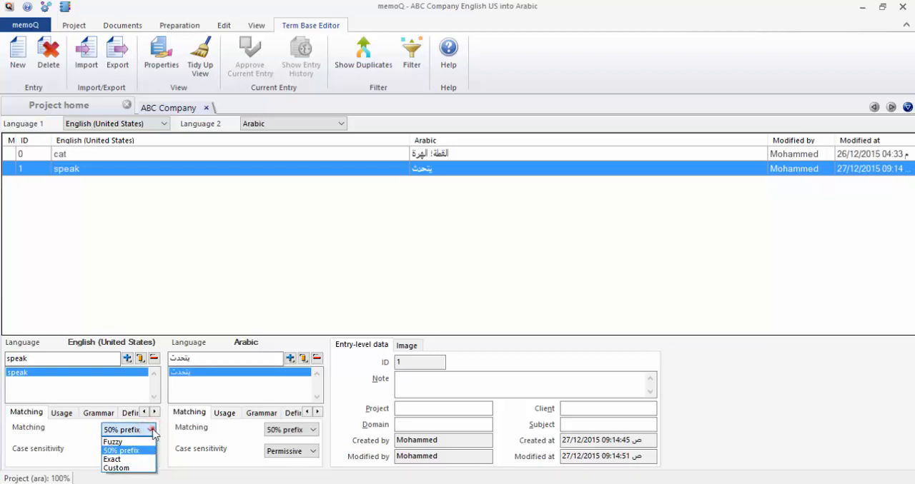
left_click(150, 430)
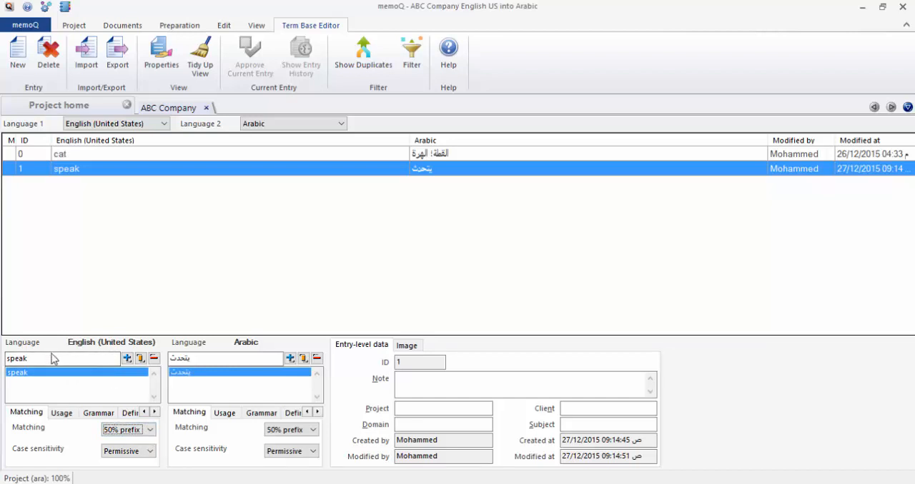
left_click(29, 360)
Try the case sensitivity options Yes and No for the English term "speak", and restore Permissive.
left_click(149, 451)
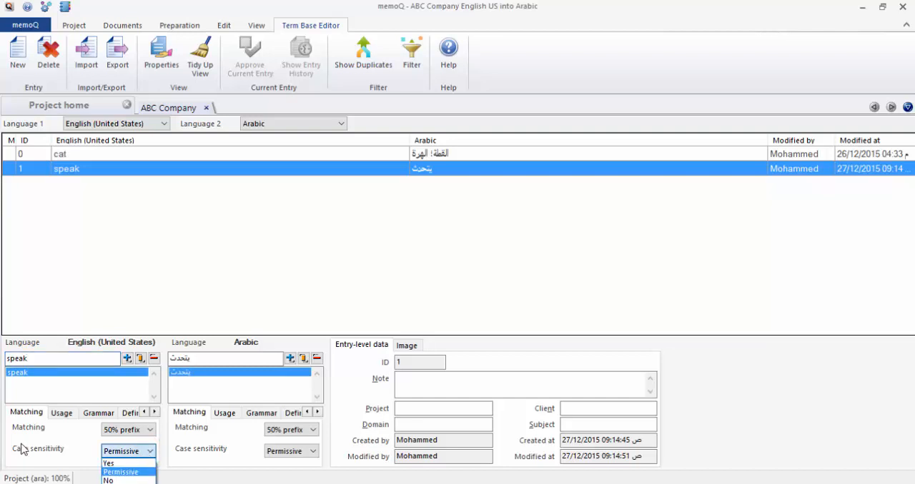
left_click(125, 463)
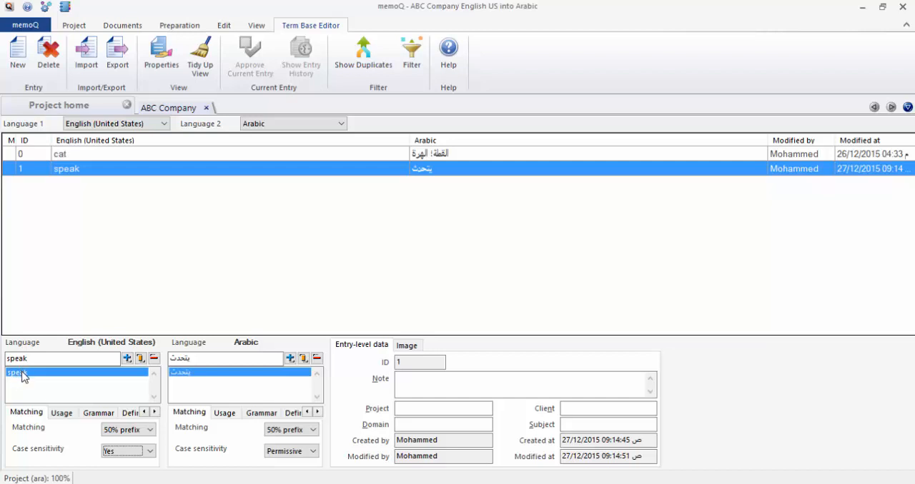
left_click(125, 451)
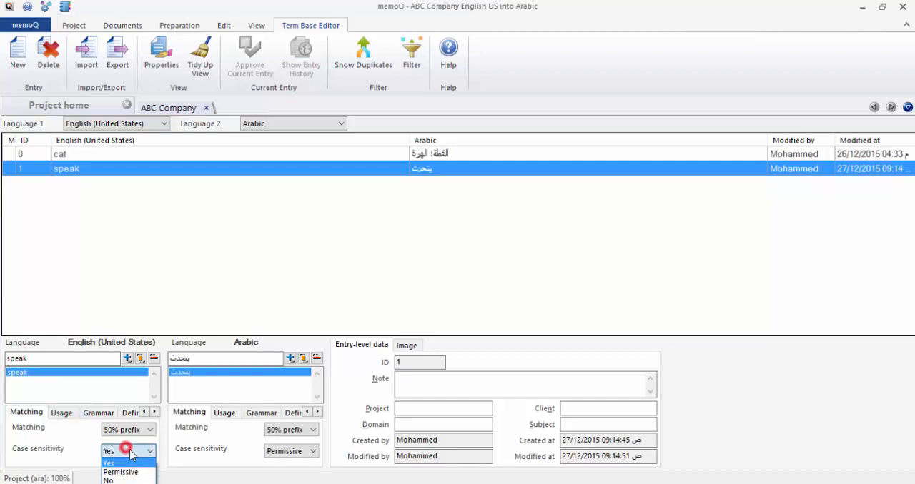
left_click(122, 481)
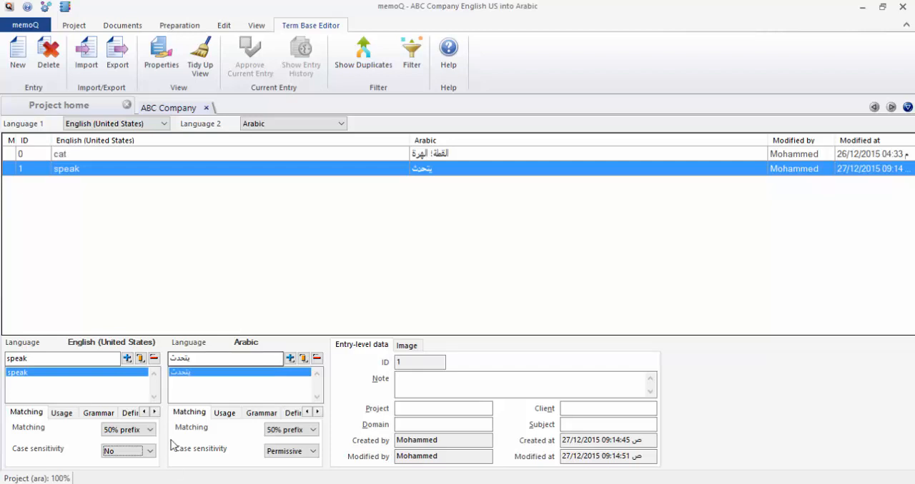
left_click(123, 451)
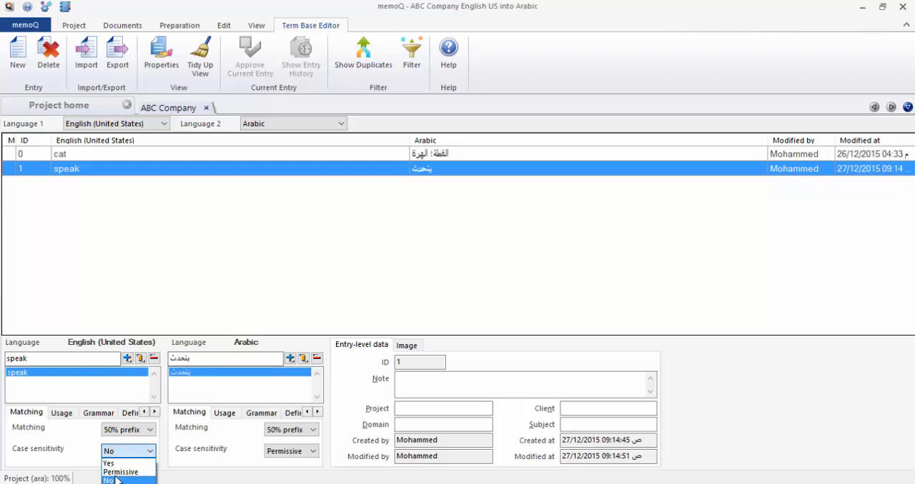
left_click(120, 472)
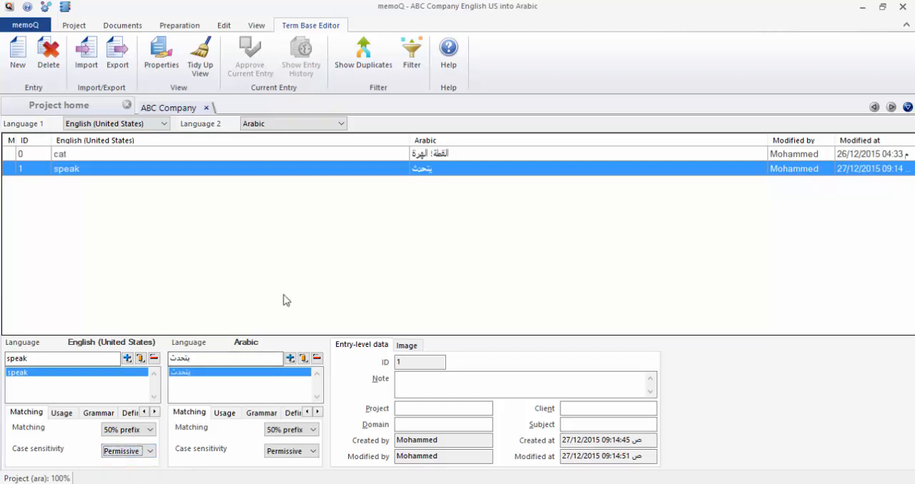
left_click(221, 295)
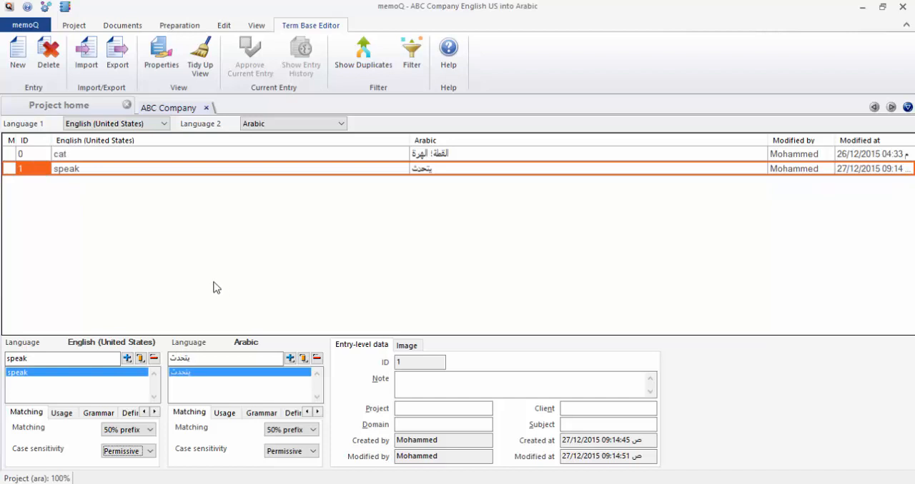
Create another entry with the English term "United Nations" and the Arabic term "الأمم المتحدة".
left_click(17, 48)
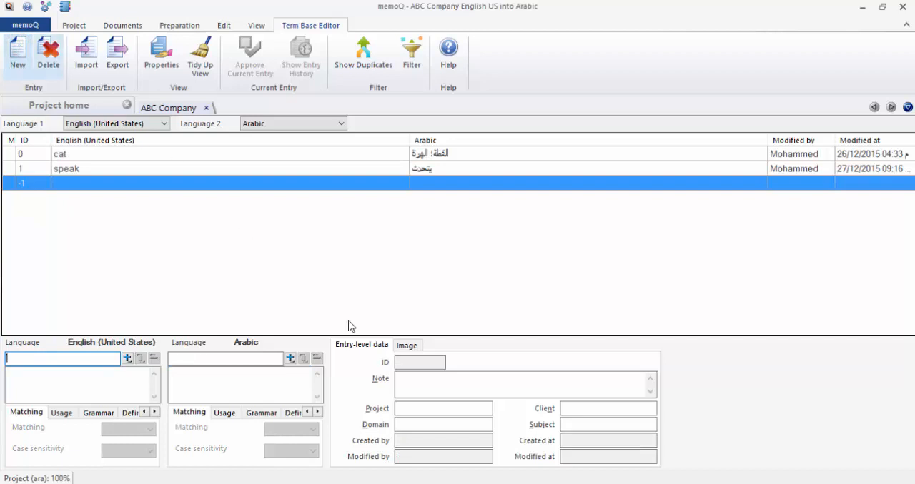
type("Unit")
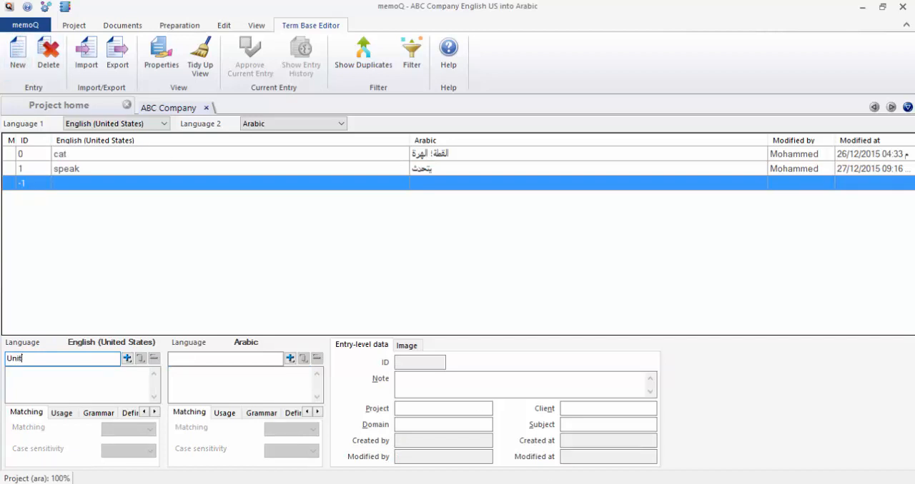
type("ed Nations")
left_click(127, 358)
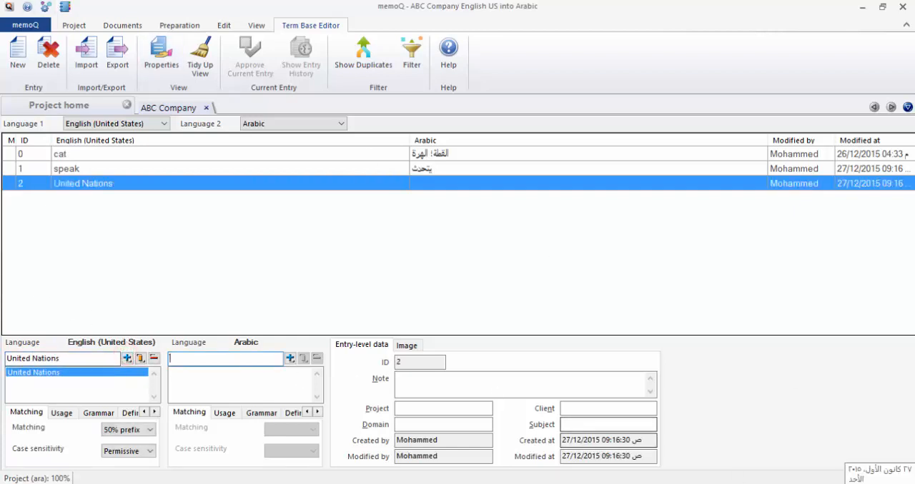
type("الأمم المتحدة")
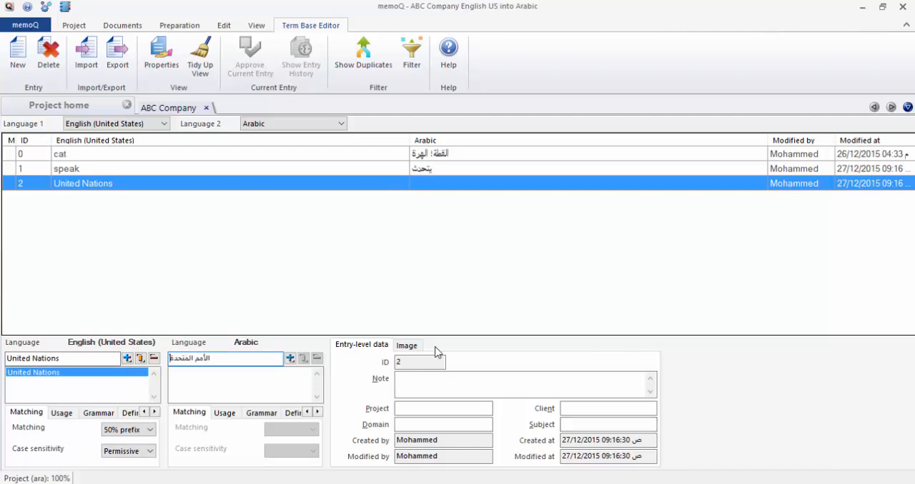
left_click(290, 359)
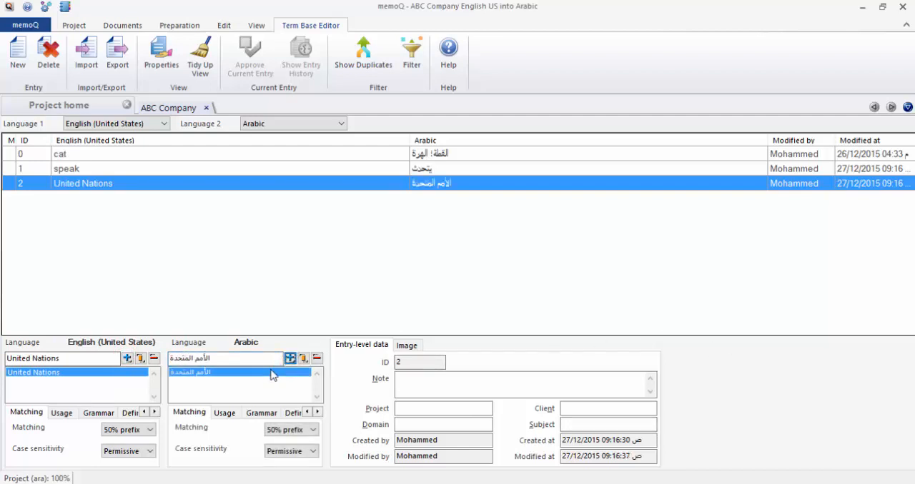
Set case sensitivity to Yes for the English term "United Nations" and add "UN" as a second English term in the entry.
left_click(71, 356)
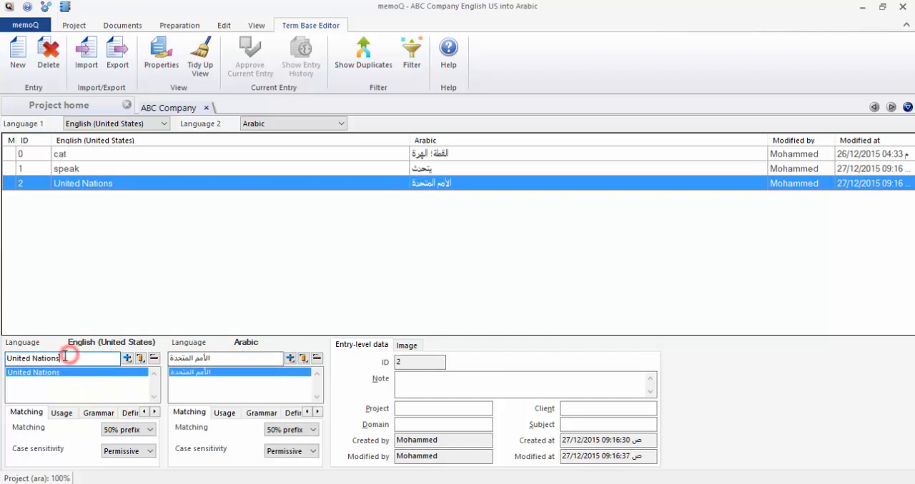
left_click_drag(70, 357, 5, 359)
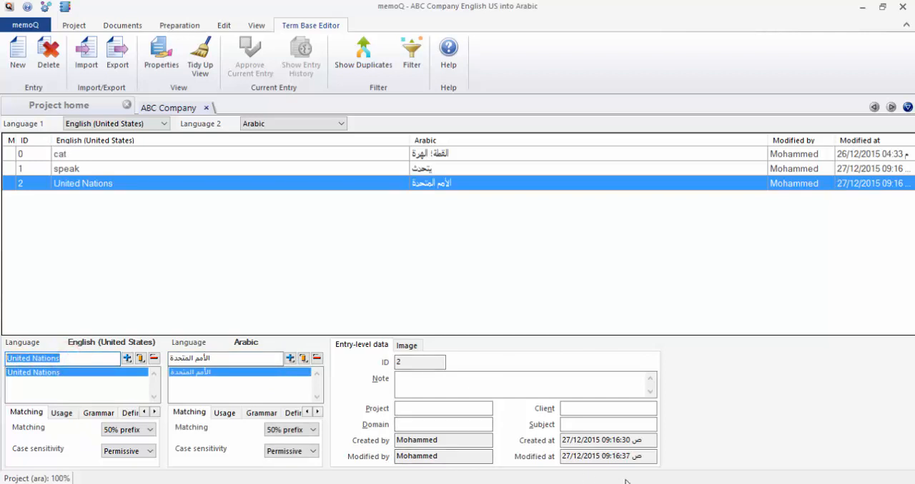
type("UN")
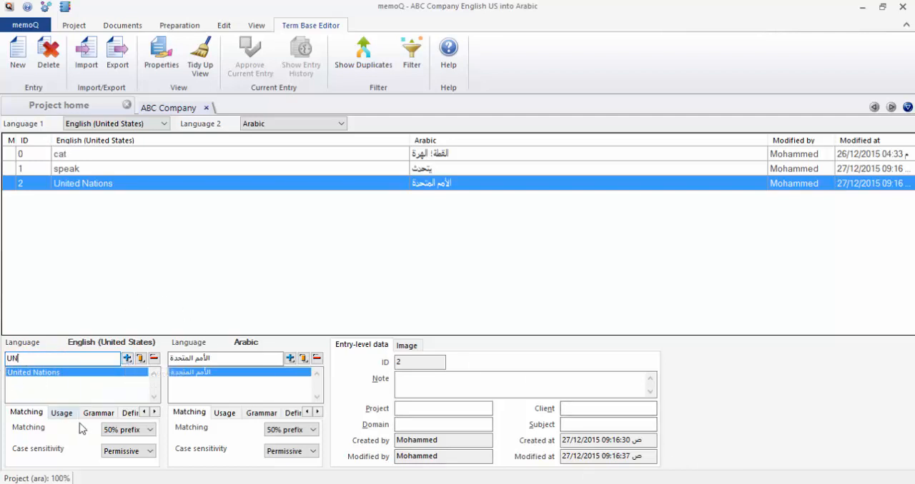
left_click(151, 451)
left_click(115, 461)
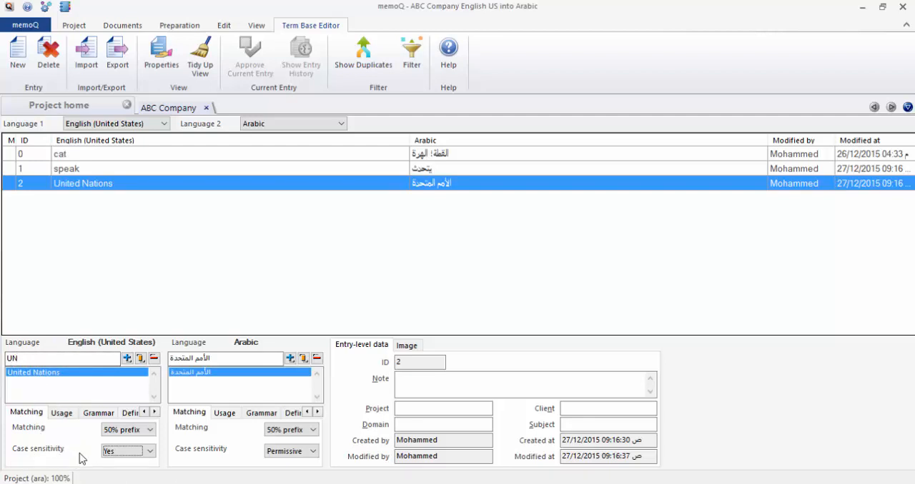
left_click(127, 358)
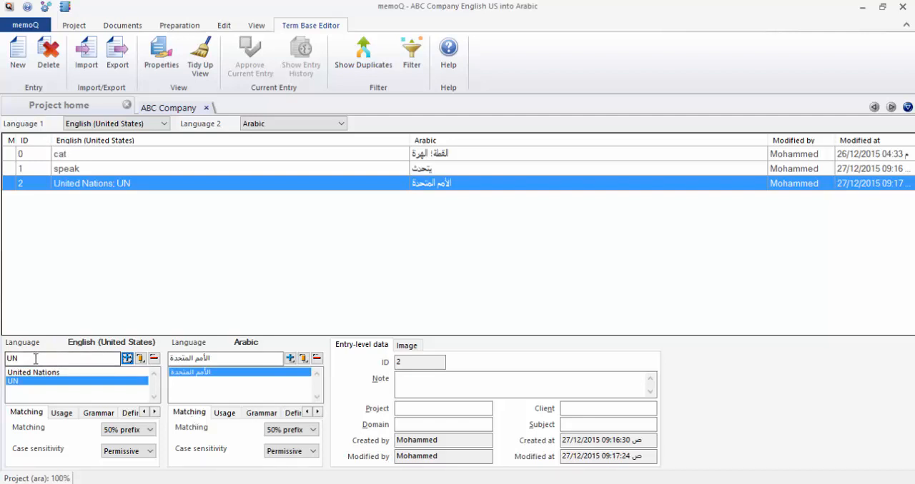
Add the variant "للأمم المتحدة" as a second Arabic term in the United Nations entry.
left_click(237, 362)
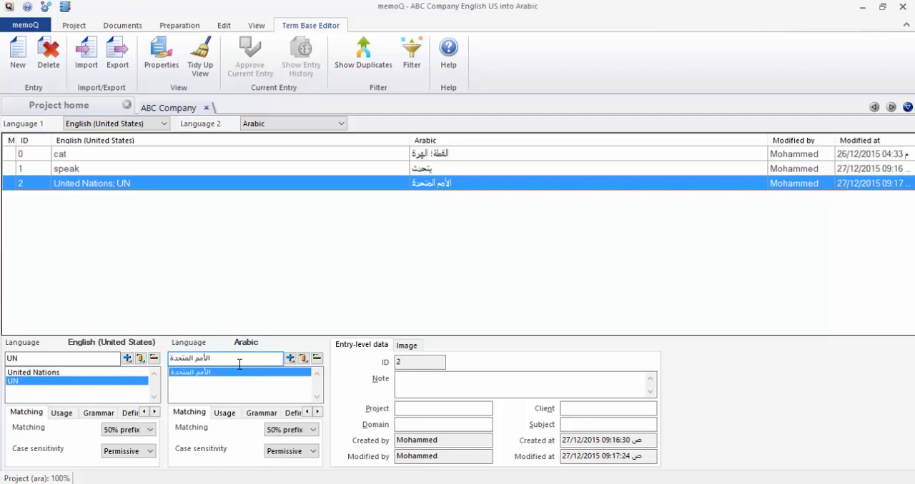
left_click(222, 360)
left_click_drag(221, 360, 163, 361)
type("لأمم")
key("BackSpace")
key("BackSpace")
key("BackSpace")
type("لأمم")
key("BackSpace")
key("BackSpace")
key("BackSpace")
type("أمم المتحدة")
left_click(290, 358)
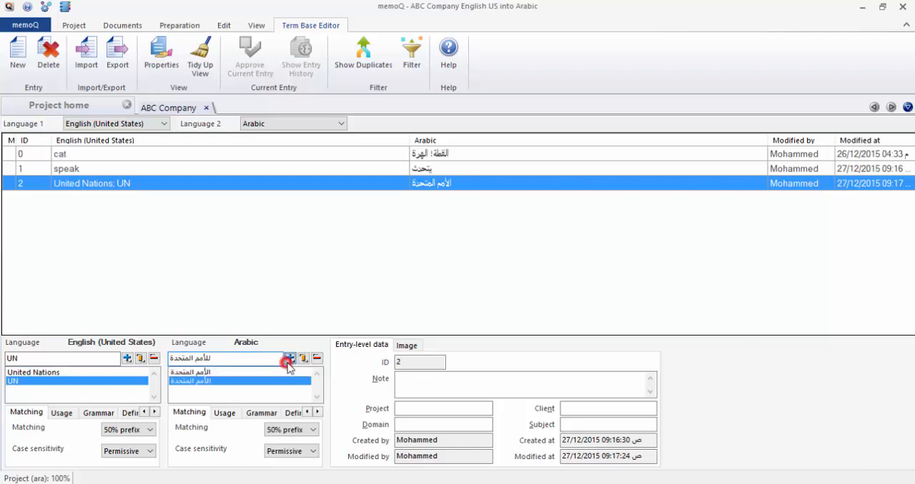
Add the variant "والأمم المتحدة" as a third Arabic term in the United Nations entry.
left_click(223, 358)
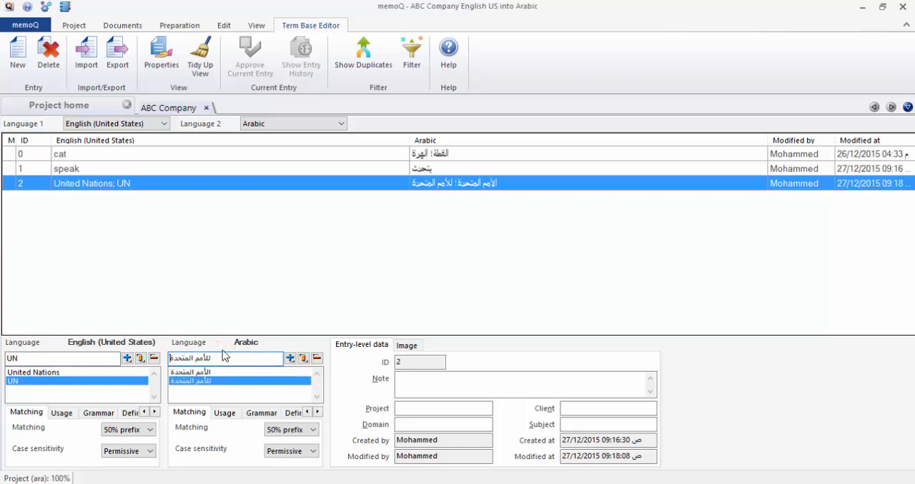
double_click(223, 358)
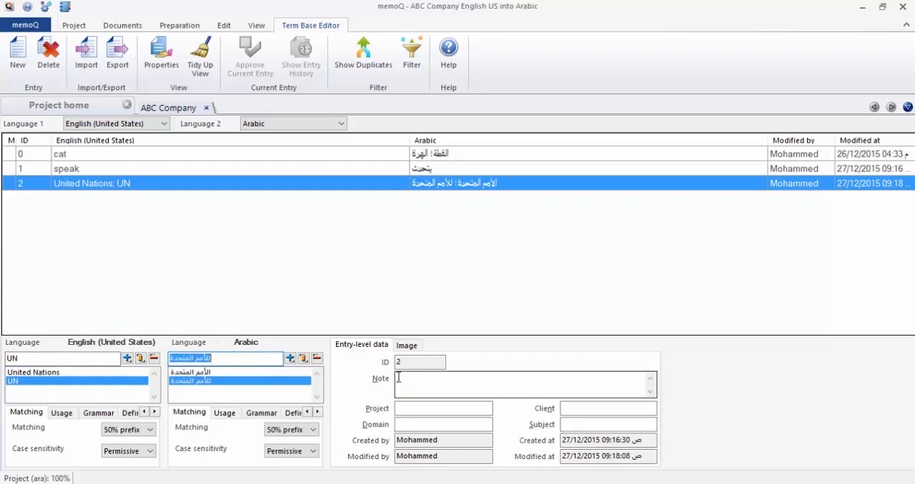
key("Delete")
type("و")
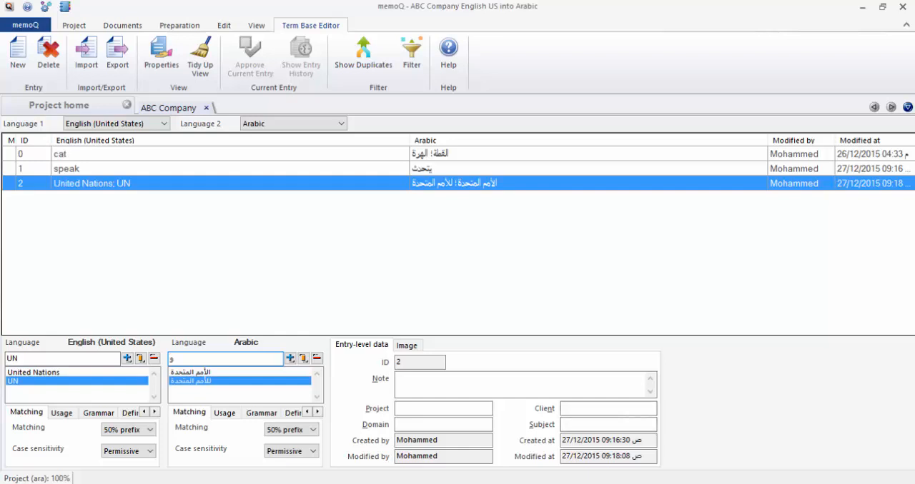
type("الأمم المتح")
key("BackSpace")
key("BackSpace")
type("متحدة")
left_click(291, 359)
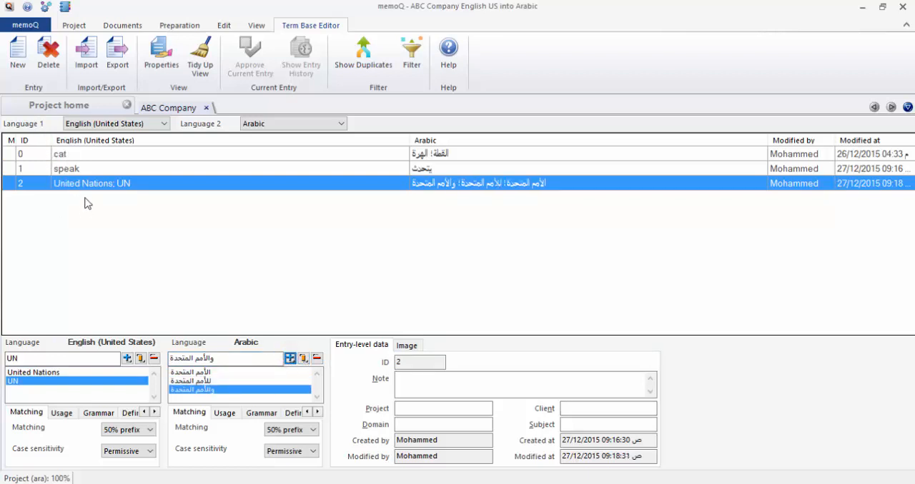
Close the ABC Company term base editor and open the Lesson 4 Termbaases workbook from the desktop in Excel.
left_click(79, 220)
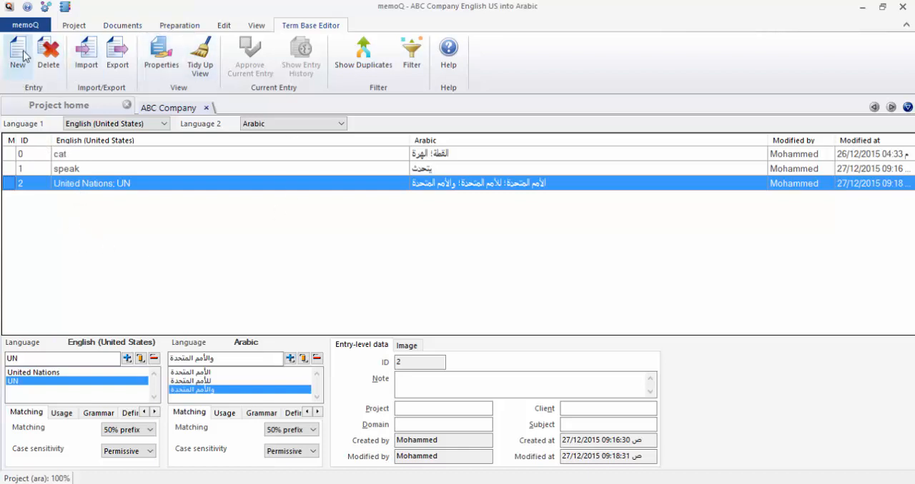
left_click(207, 108)
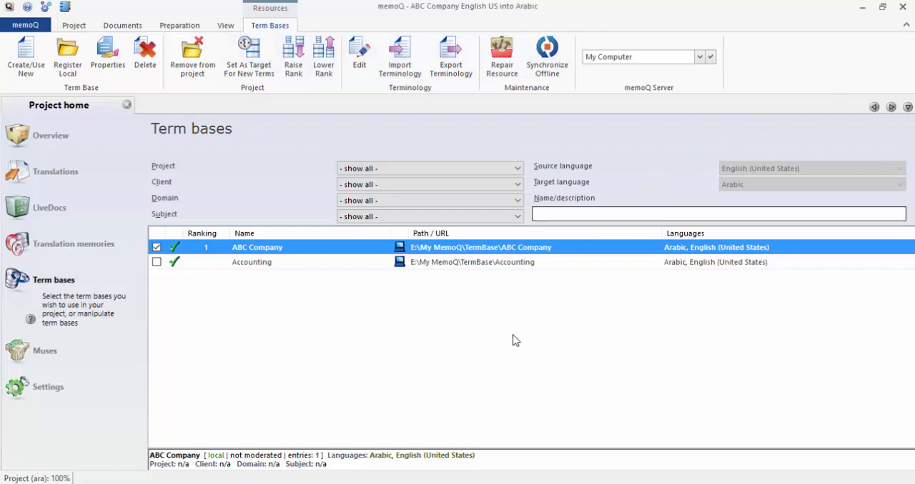
left_click(862, 7)
left_click(839, 221)
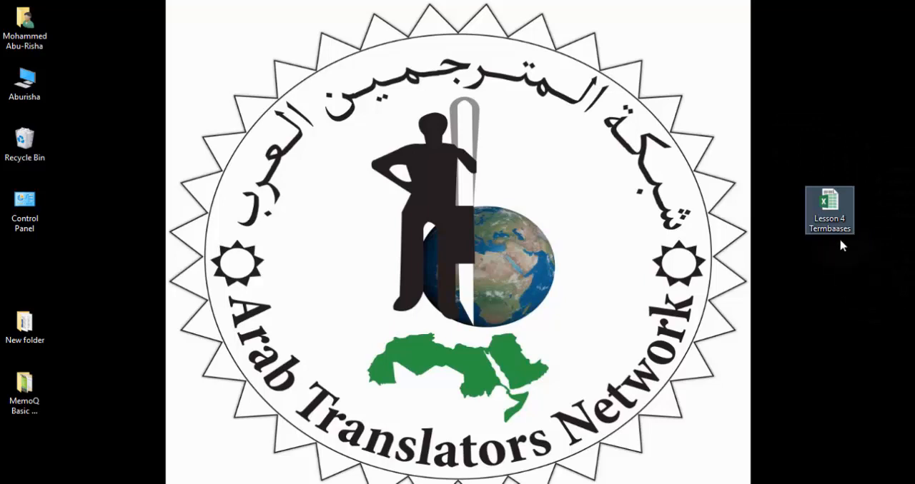
double_click(829, 212)
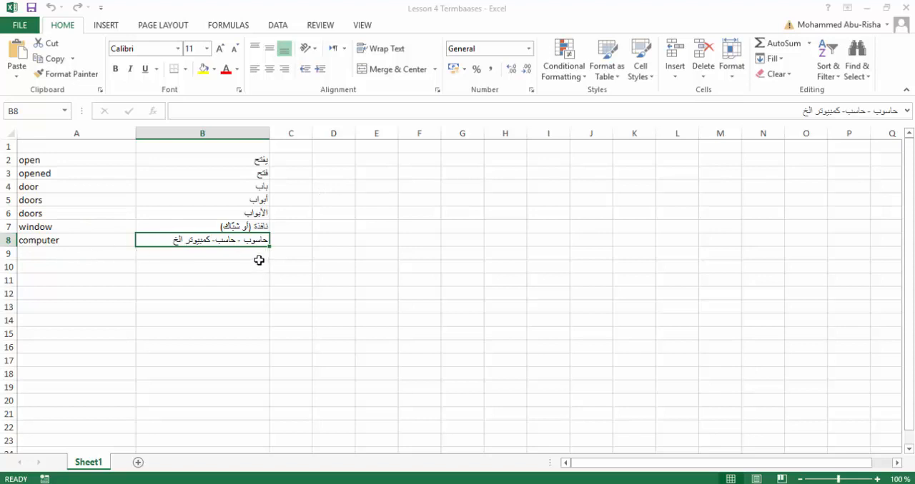
Enter the language header "English (United States)" above the English terms in cell A1.
left_click(74, 146)
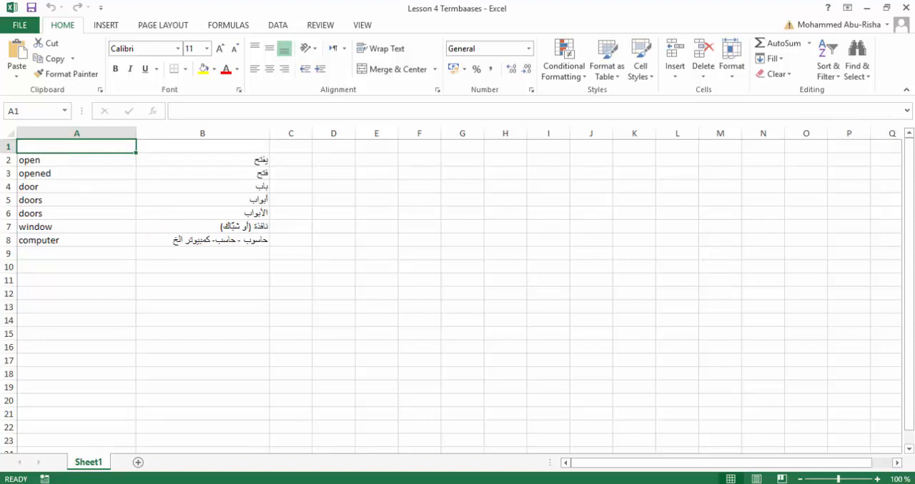
type("U")
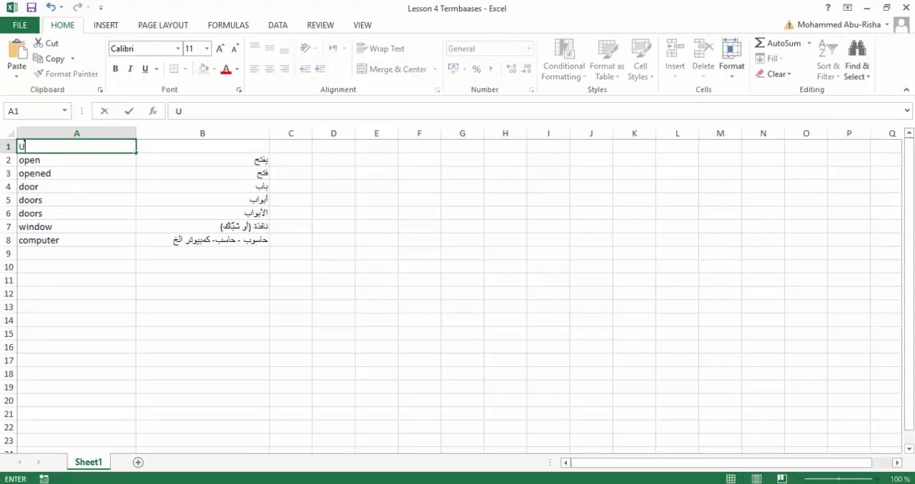
type("nited")
key("BackSpace")
key("BackSpace")
key("BackSpace")
key("BackSpace")
key("BackSpace")
key("BackSpace")
type("English (United St")
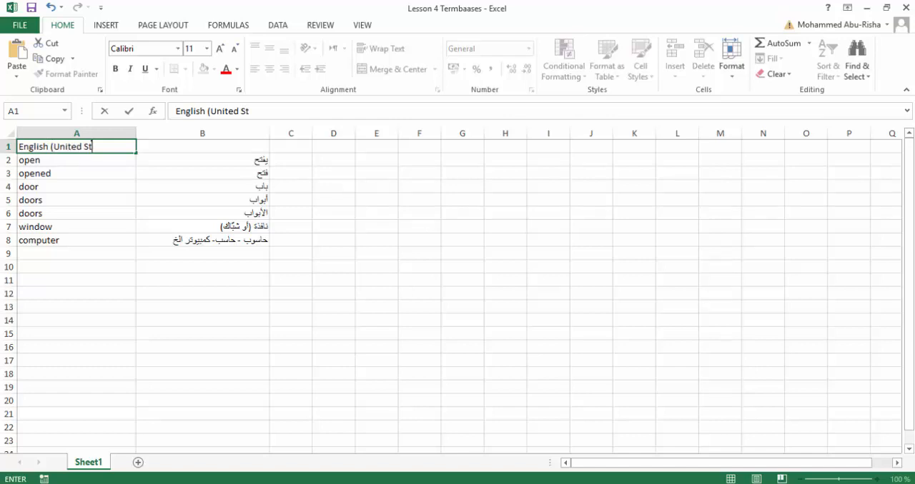
type("ates)")
Enter the language header "Arabic" above the translations in cell B1.
key("Tab")
type("Arabic")
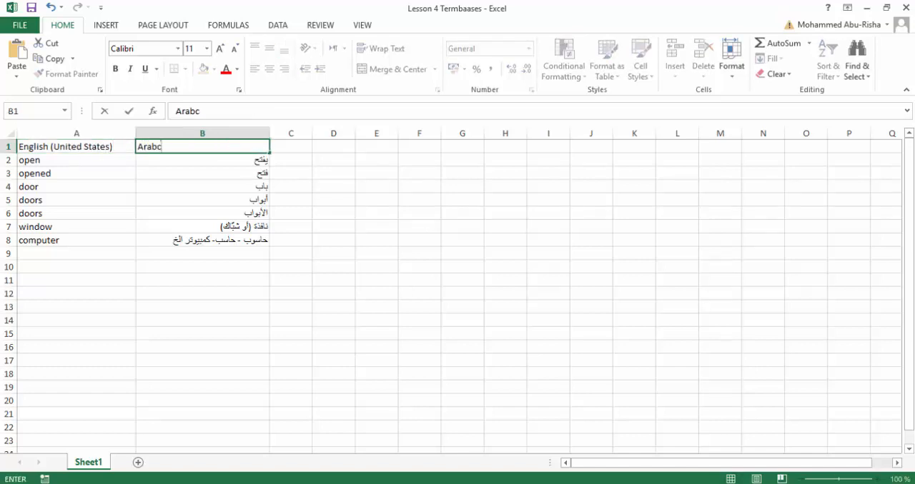
key("Return")
Examine the Arabic translations in column B, from the "open" row down to the "computer" row.
key("Down")
key("Down")
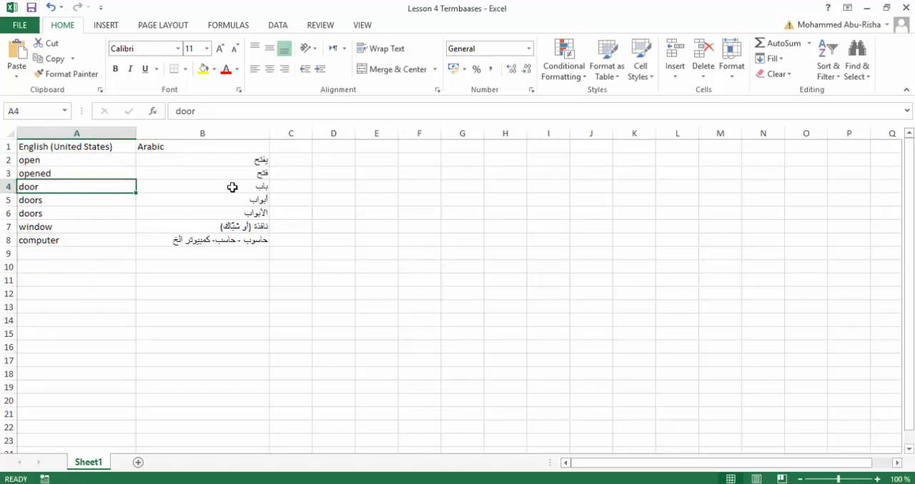
left_click(265, 159)
left_click(256, 174)
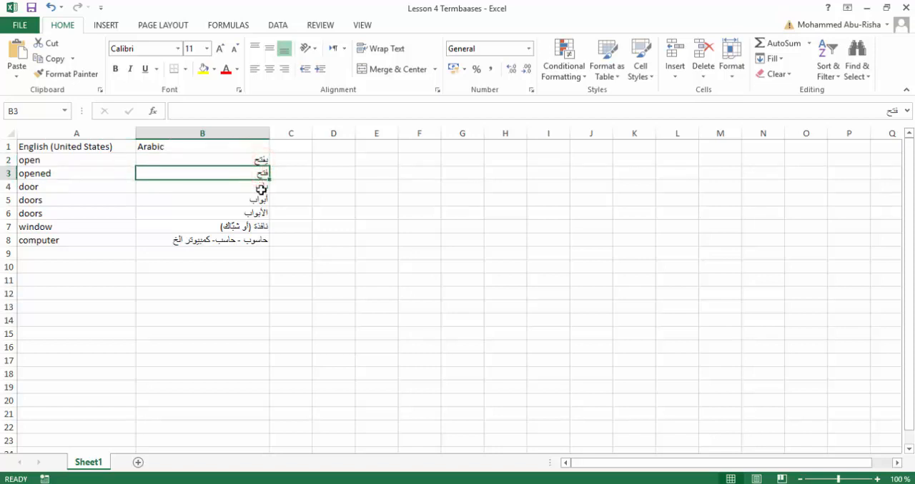
left_click(261, 188)
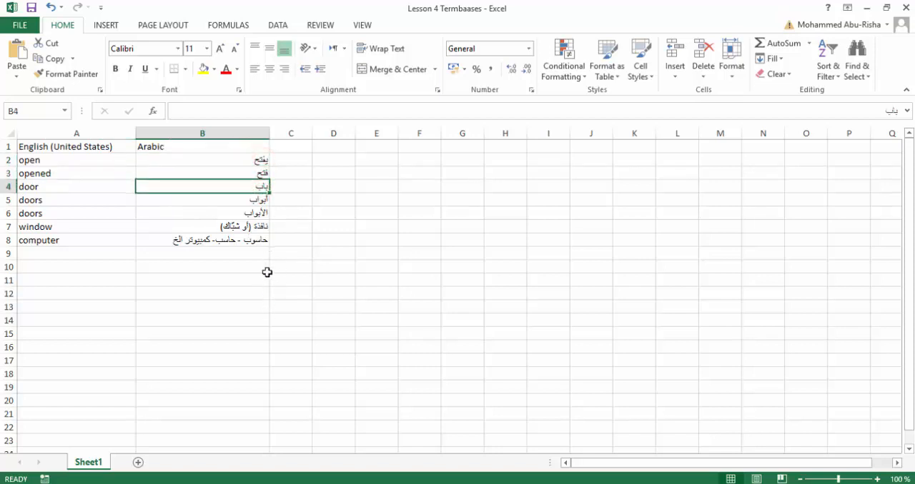
left_click(254, 227)
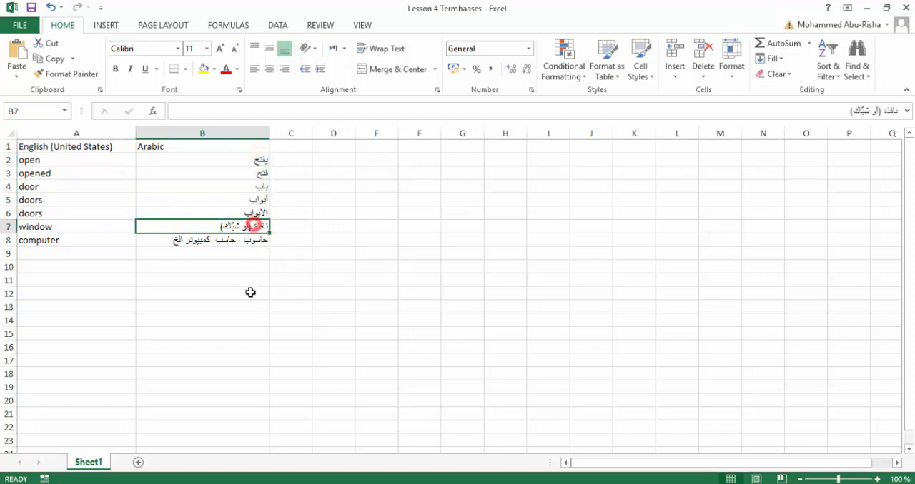
left_click(249, 241)
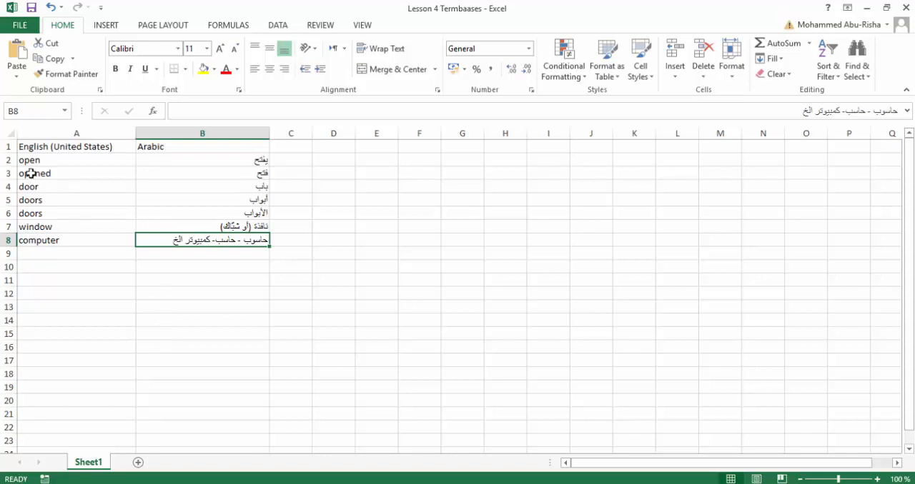
left_click(255, 156)
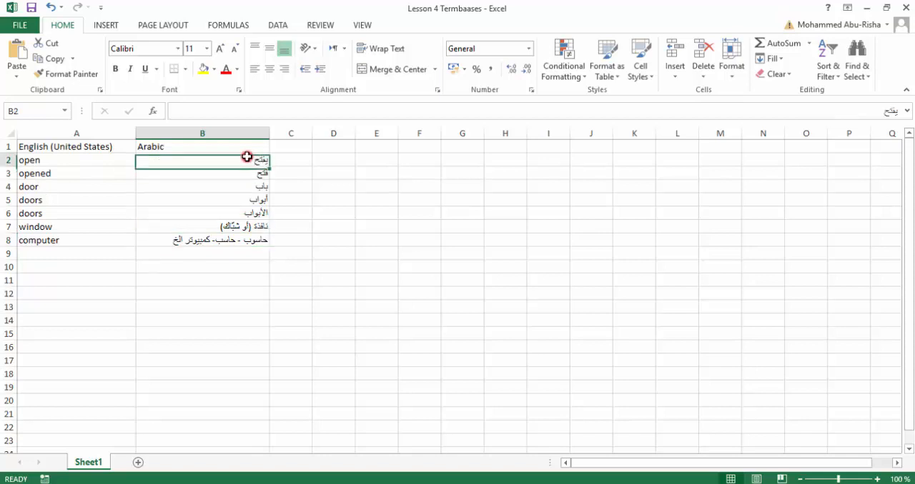
Enter the English term "United Nations" in cell A9, below "computer".
left_click(60, 254)
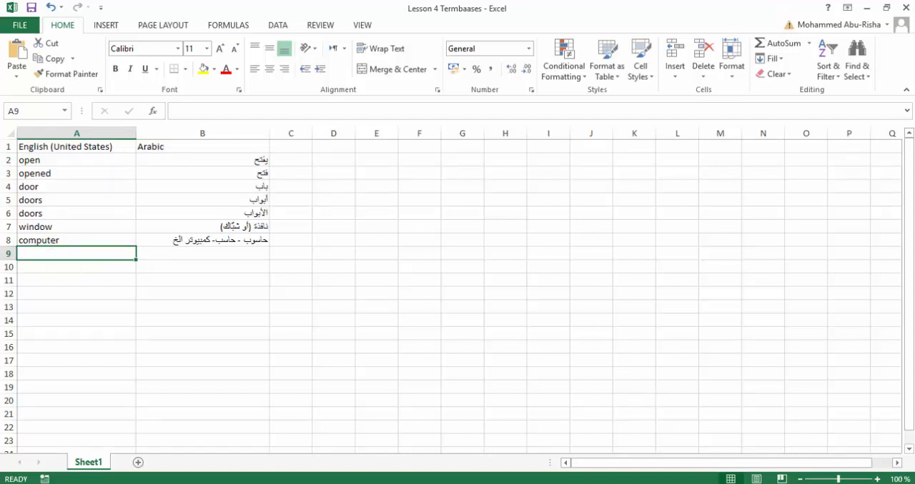
type("Un")
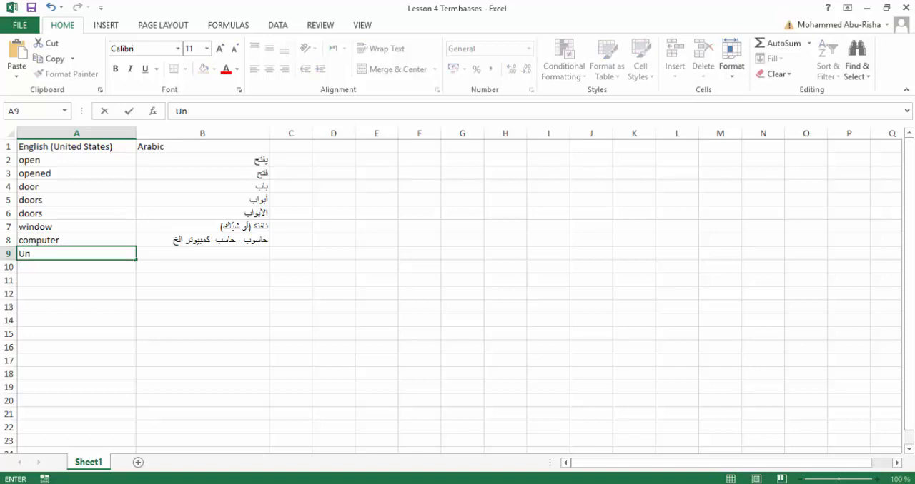
type("ited Nations")
Enter the Arabic term "الأمم المتحدة" in cell B9, followed by an opening bracket.
key("Tab")
type("hg")
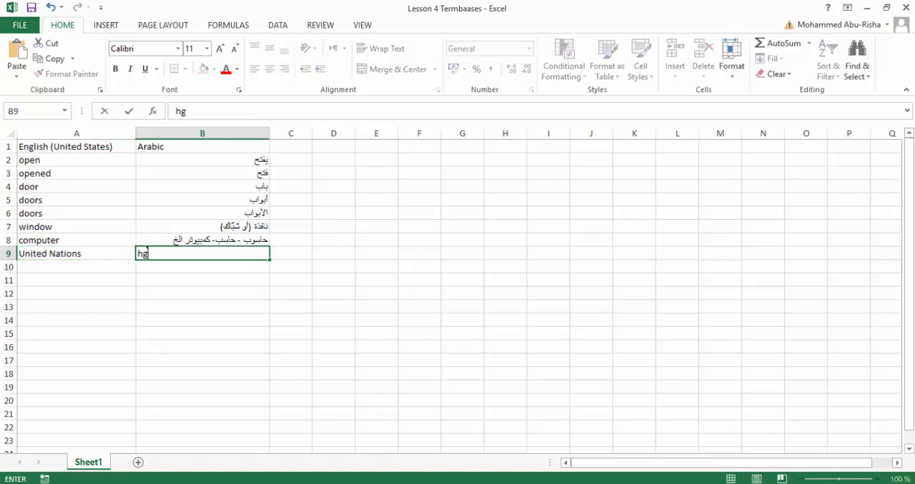
key("BackSpace")
type("الأمم المتحدد")
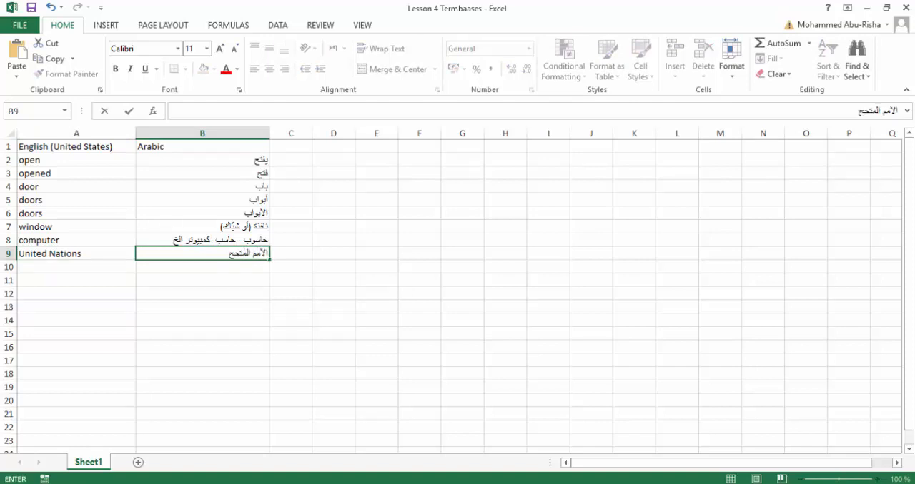
key("BackSpace")
type("ة (منظمة دولة")
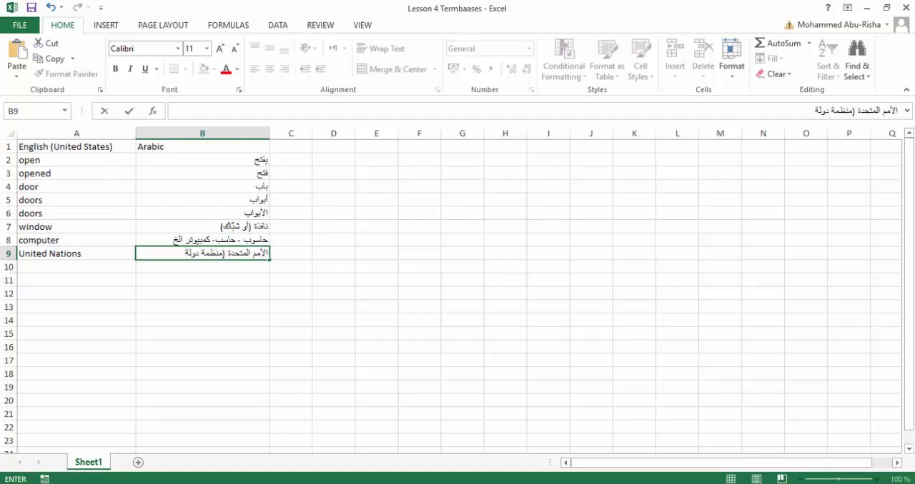
type("ية")
Try a bracketed note "منظمة دولية" after the Arabic term in B9, remove it and commit only "الأمم المتحدة".
key("BackSpace")
key("BackSpace")
key("BackSpace")
key("BackSpace")
key("BackSpace")
key("BackSpace")
key("BackSpace")
key("BackSpace")
key("BackSpace")
key("BackSpace")
key("BackSpace")
key("BackSpace")
key("BackSpace")
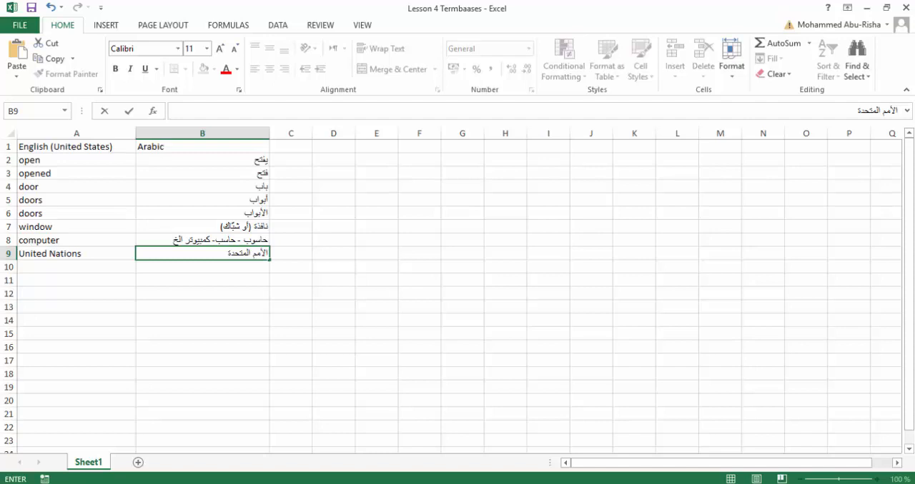
key("Return")
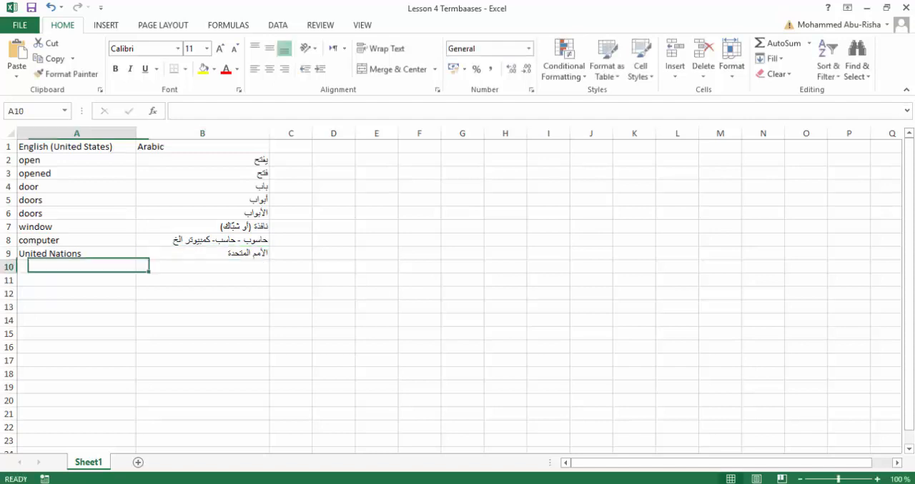
Check the window and computer rows for alternative Arabic translations sharing a single cell.
left_click(9, 226)
left_click(9, 240)
left_click(80, 292)
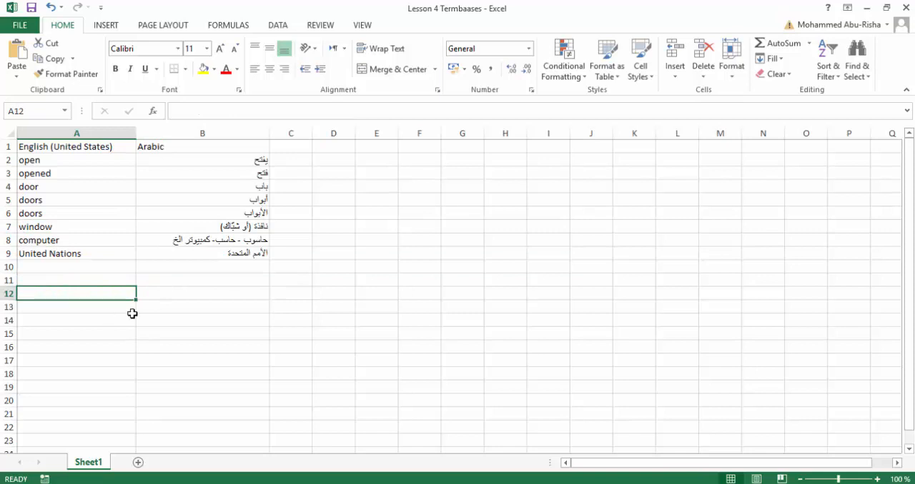
left_click(256, 227)
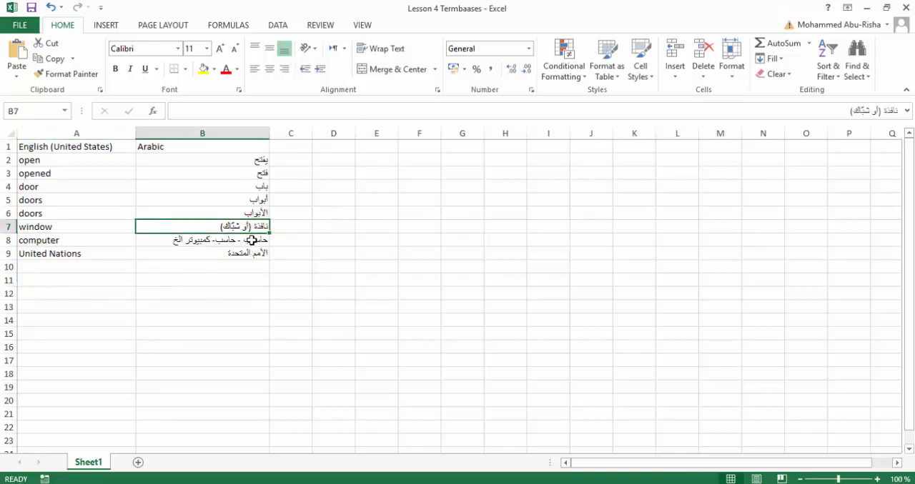
left_click(250, 241)
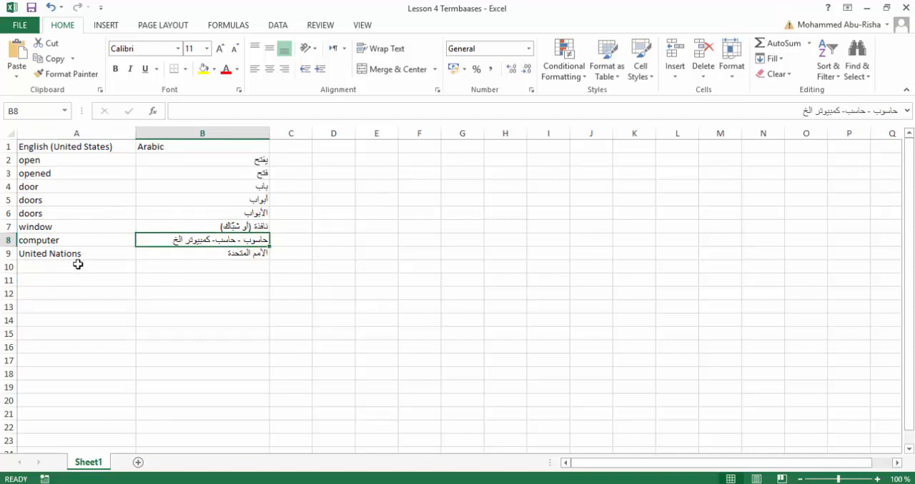
Save and close the Lesson 4 Termbaases workbook, and return to the term base list in memoQ.
left_click(32, 8)
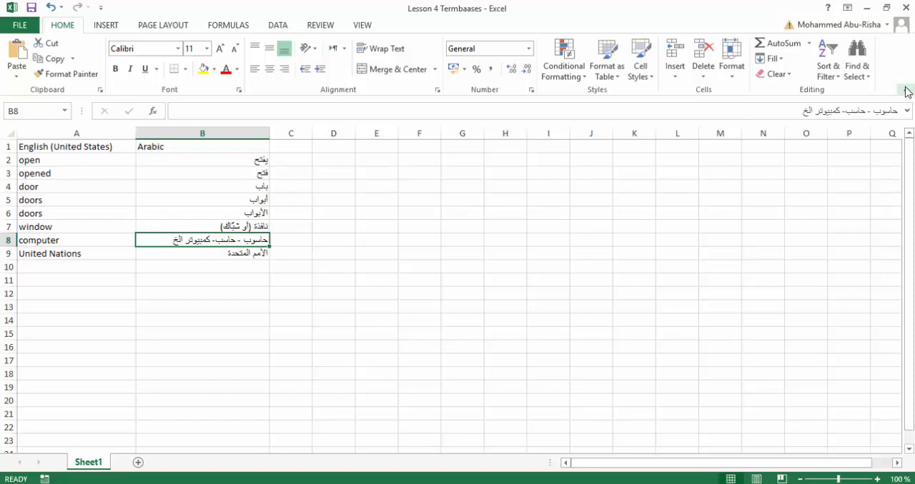
left_click(906, 6)
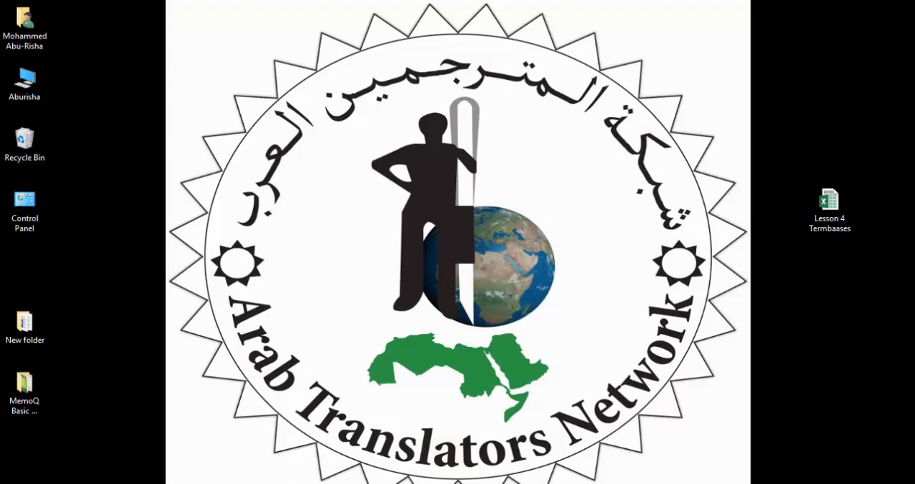
key("alt+Tab")
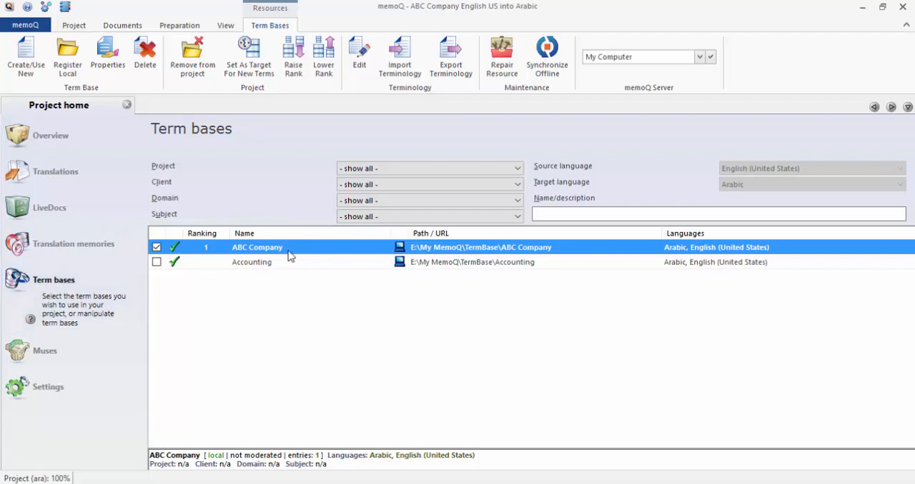
Start a terminology import into the ABC Company term base from the Lesson 4 Termbaases Excel file on the desktop.
left_click(262, 248)
right_click(263, 248)
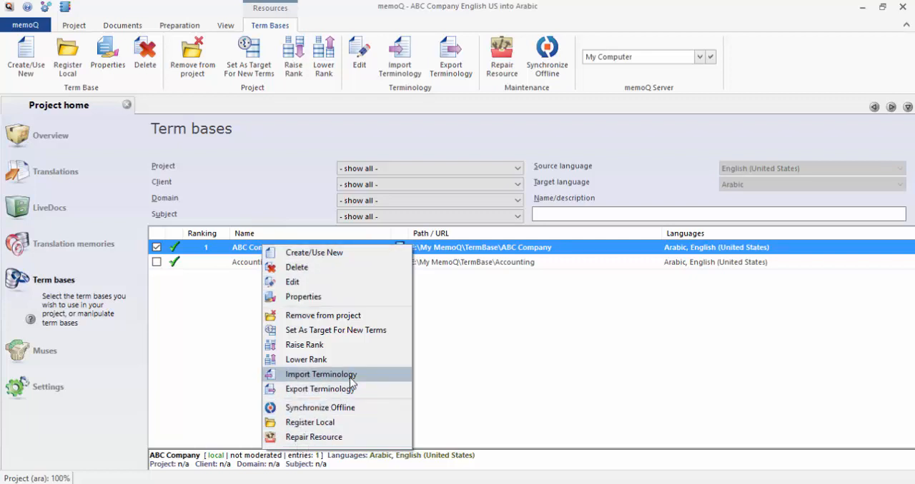
left_click(327, 376)
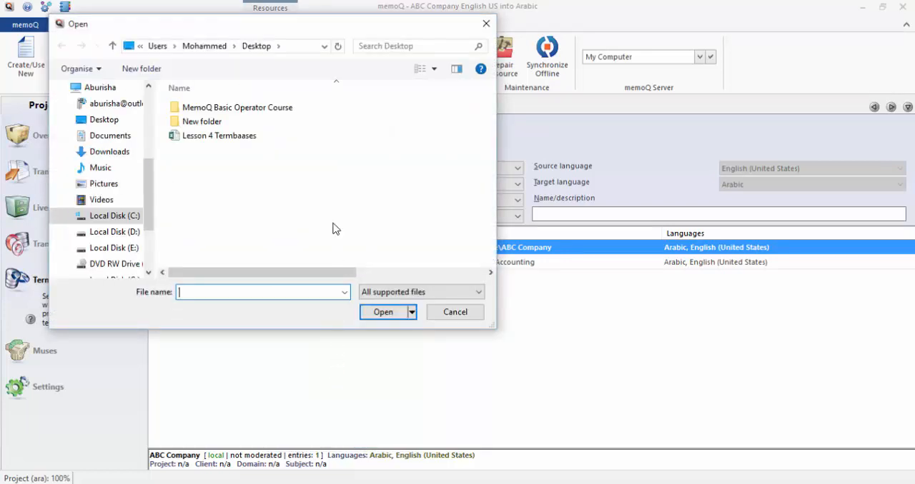
left_click(248, 140)
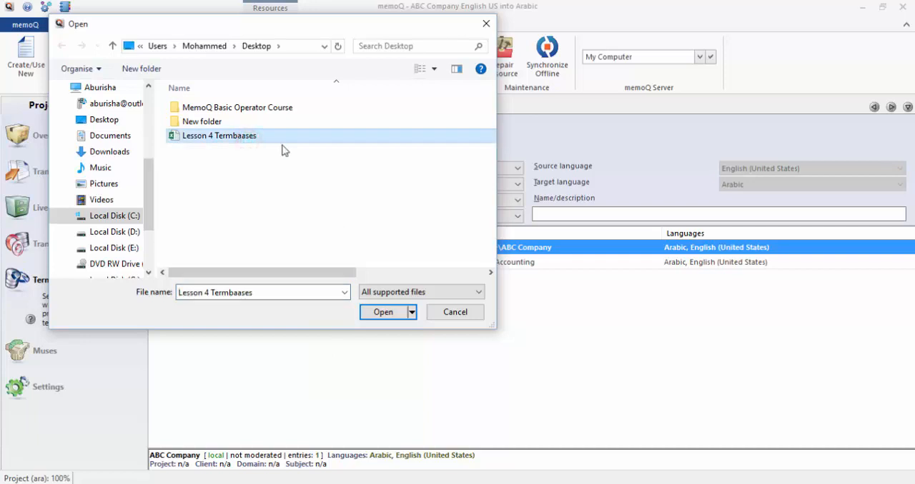
left_click(383, 314)
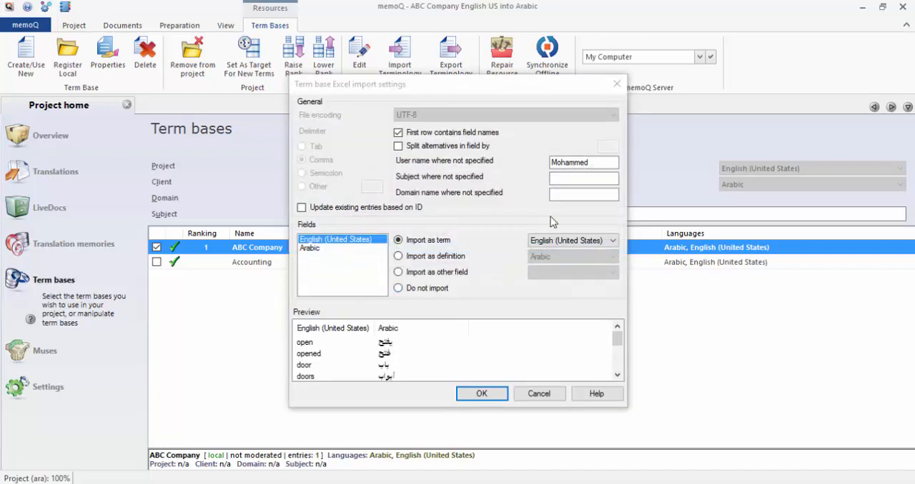
Check the language mapping of the English (United States) and Arabic fields, run the Excel import and clear the finished task.
left_click_drag(548, 88, 461, 83)
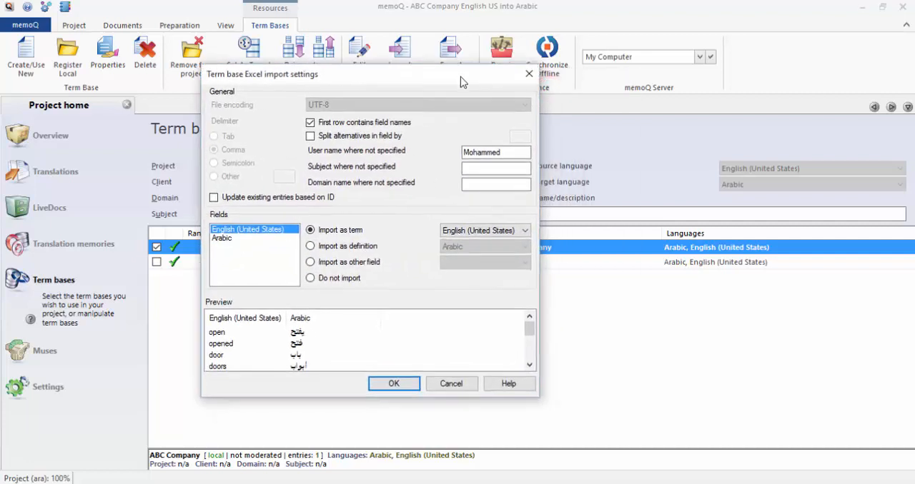
left_click(222, 229)
left_click(219, 238)
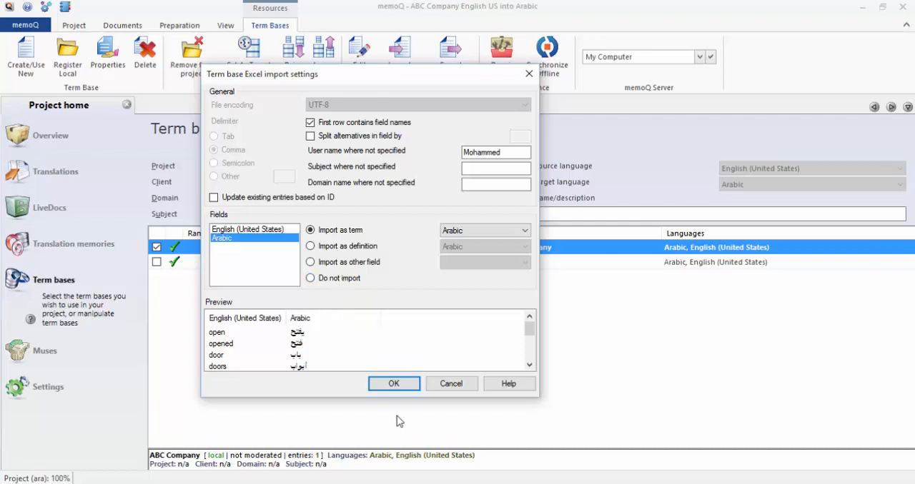
left_click(390, 385)
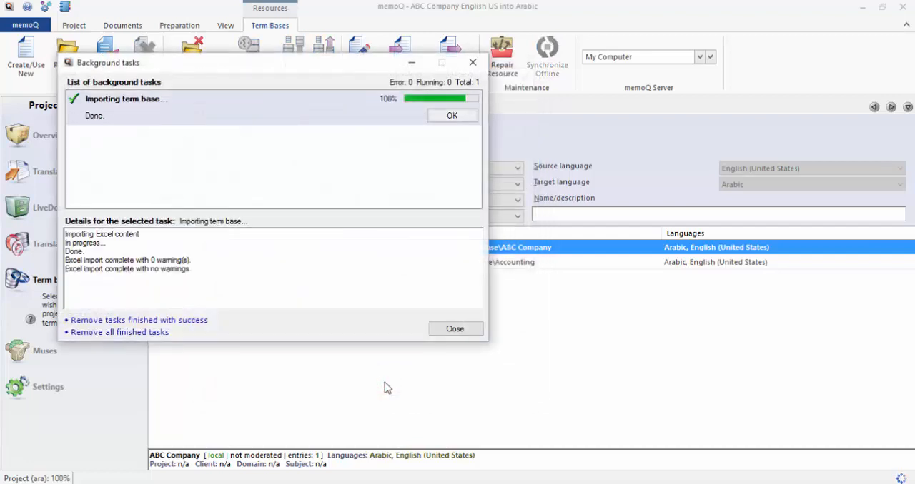
left_click(456, 116)
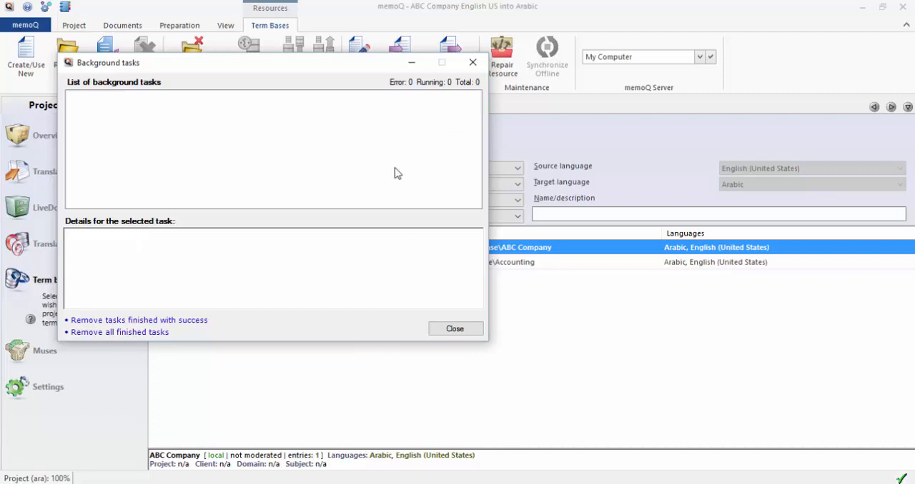
Open the ABC Company term base for editing, examine the imported window entry, and close the editor.
left_click(468, 333)
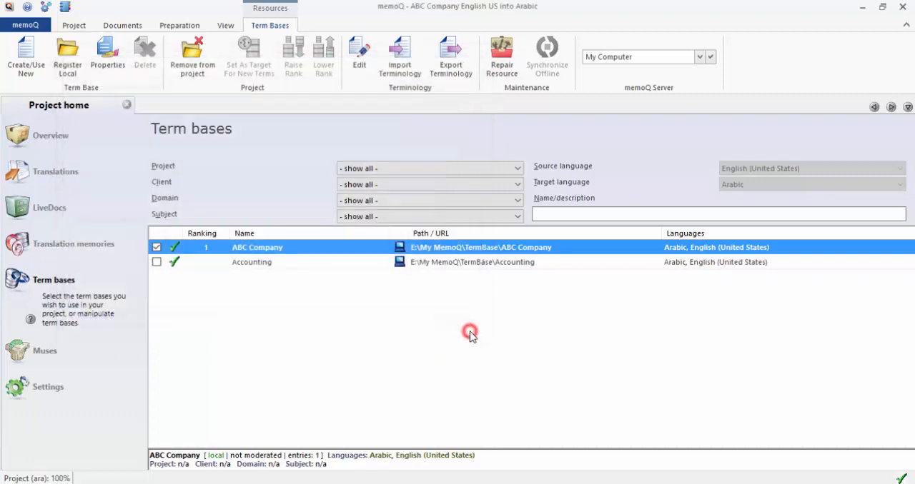
right_click(256, 250)
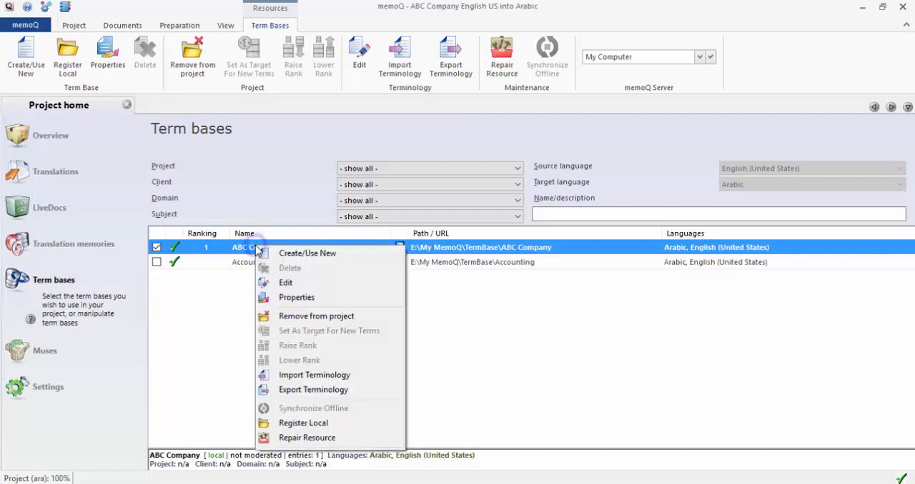
left_click(315, 284)
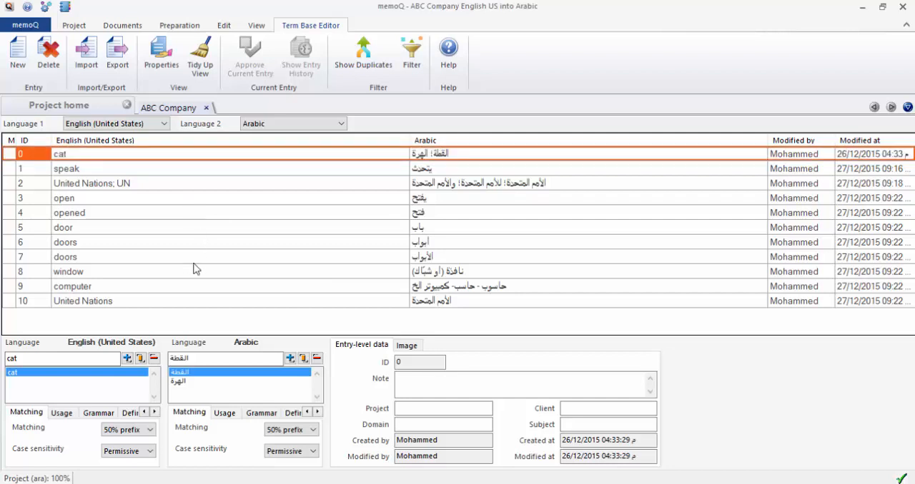
left_click(434, 273)
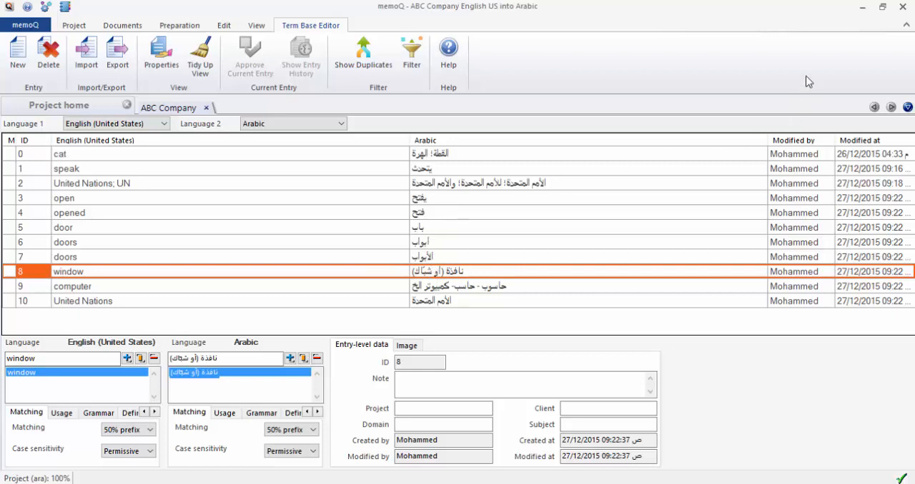
left_click(866, 8)
left_click(205, 108)
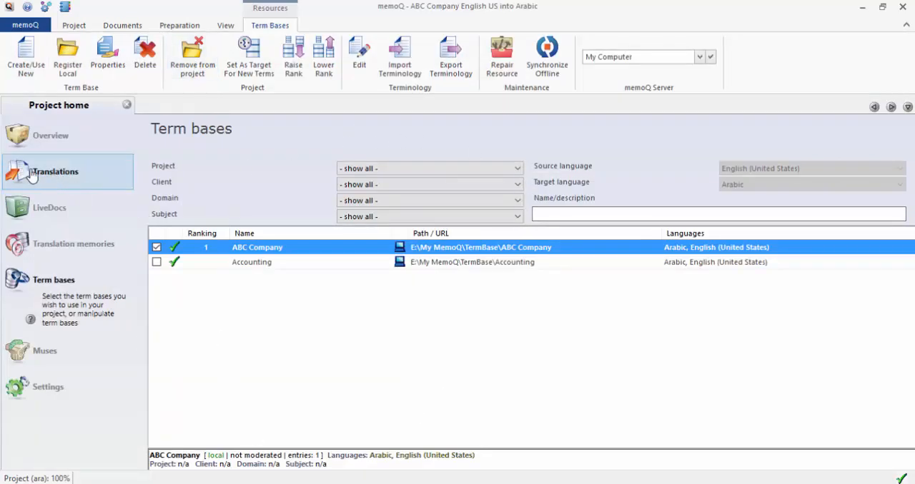
Import the lesson 4 B Word document from the desktop into the project's translation documents.
left_click(81, 176)
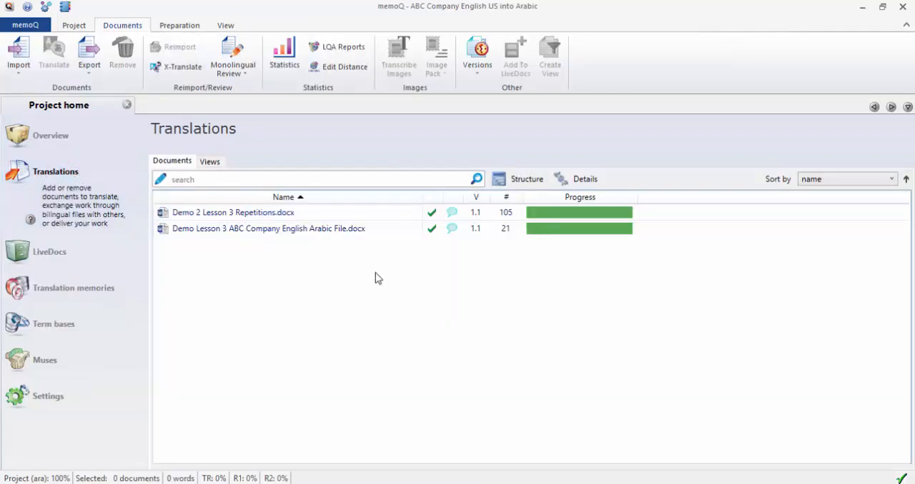
left_click(886, 10)
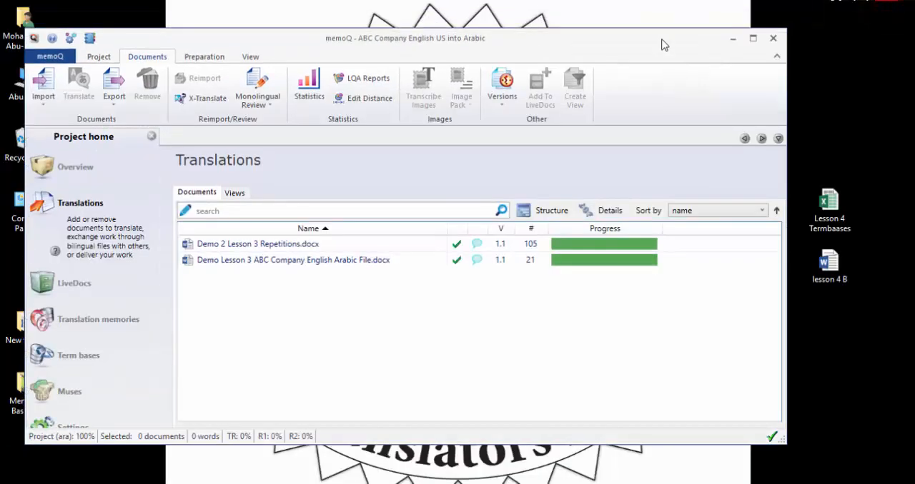
left_click_drag(662, 39, 620, 55)
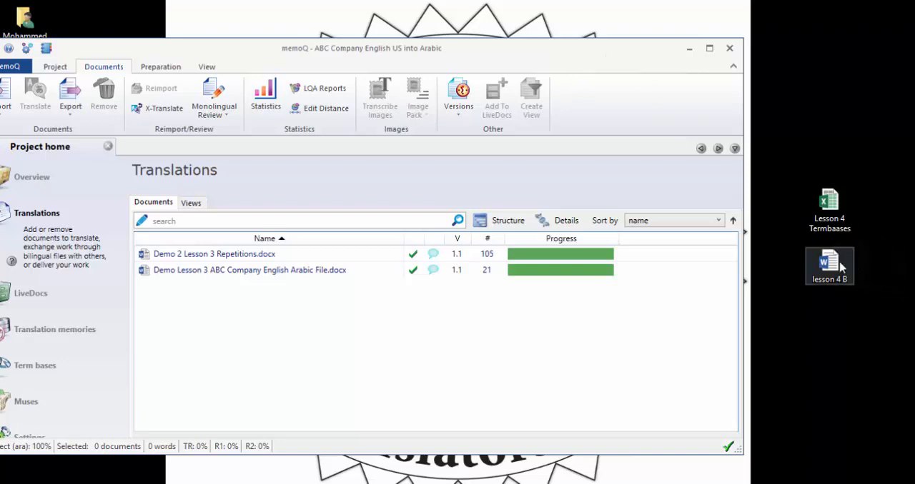
left_click_drag(829, 263, 199, 296)
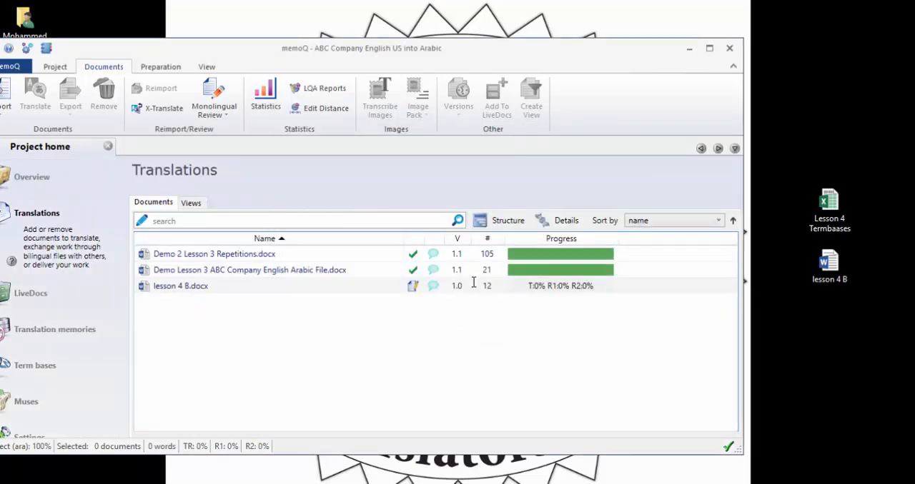
left_click(707, 50)
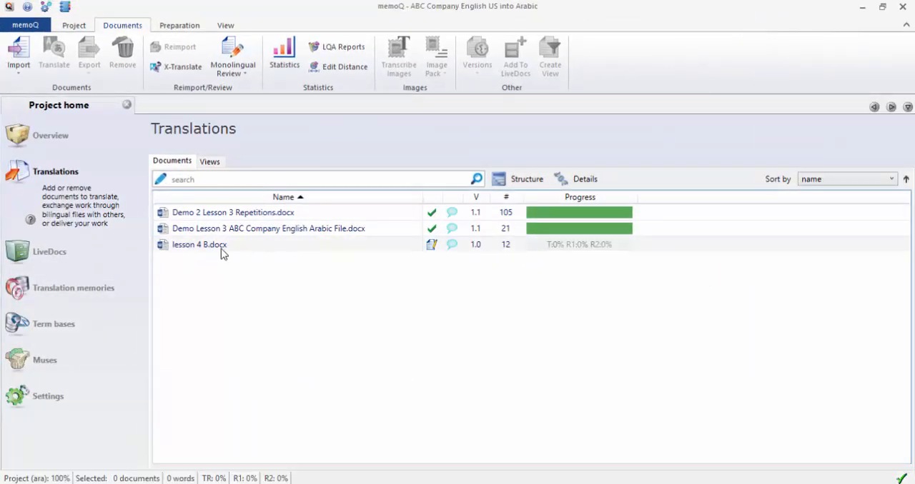
Open lesson 4 B.docx for translation and check the term base matches for each of its three segments.
left_click(205, 245)
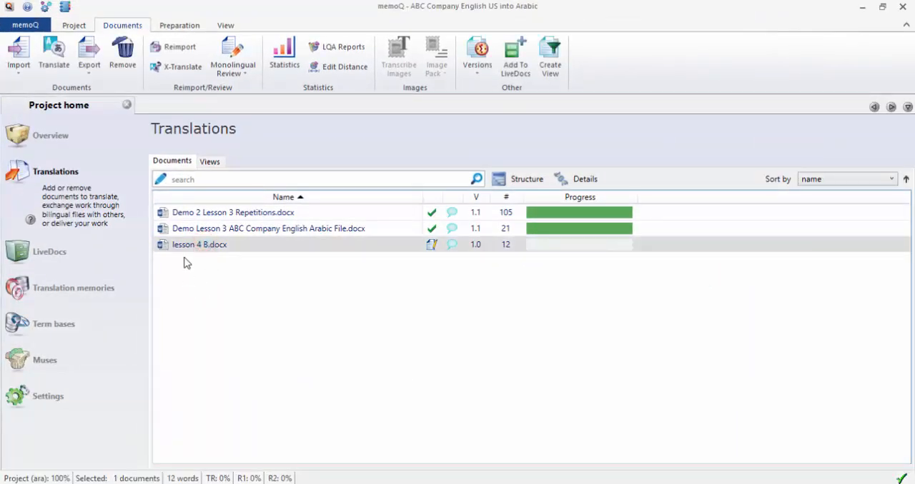
double_click(232, 247)
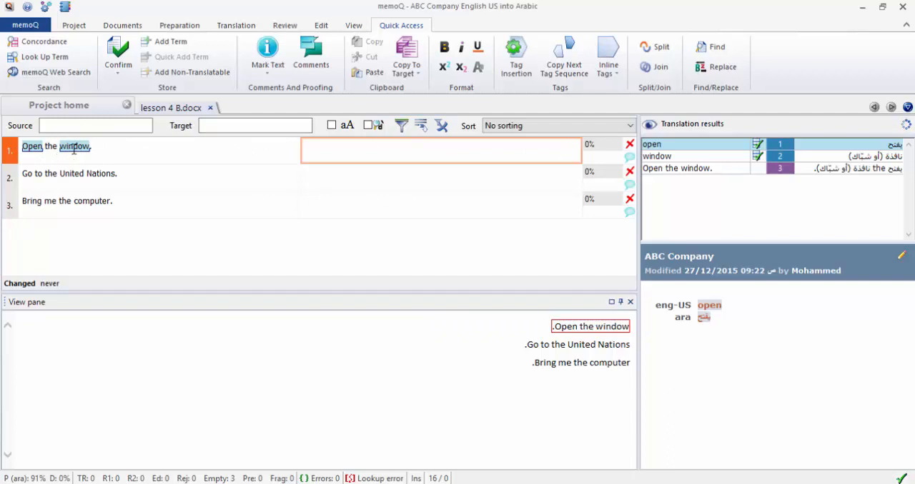
mouse_move(73, 150)
mouse_move(30, 150)
left_click(484, 185)
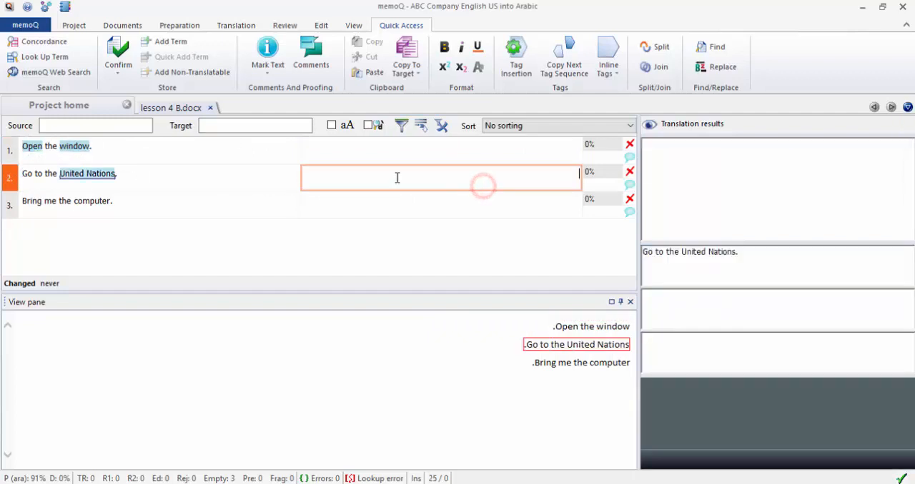
mouse_move(92, 173)
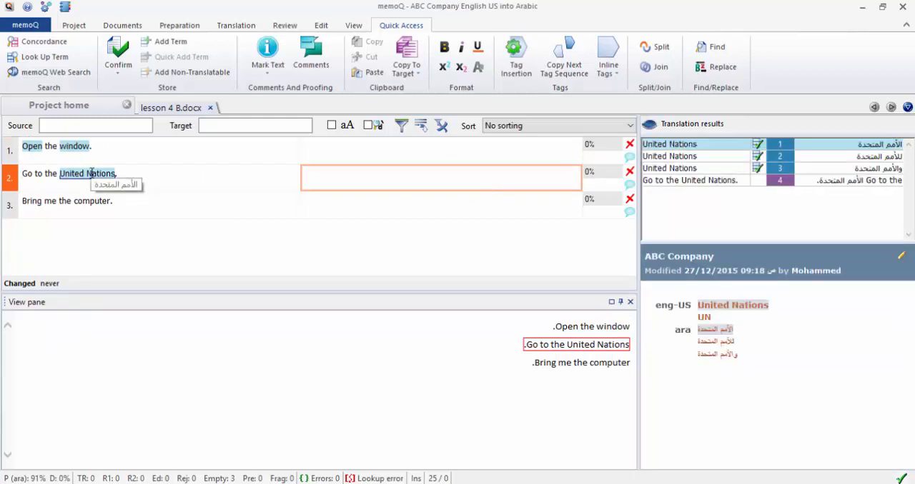
left_click(443, 209)
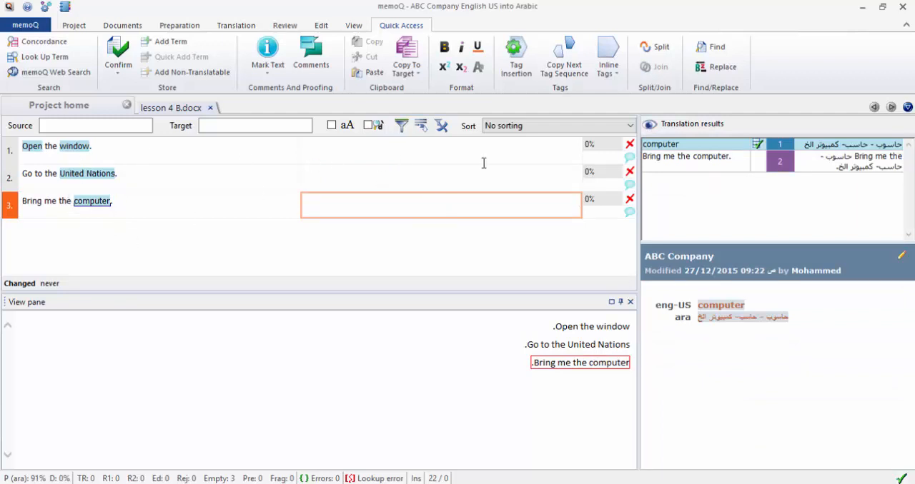
Try inserting the term base matches for open and window into the first segment's translation, and clear the target text.
left_click(504, 154)
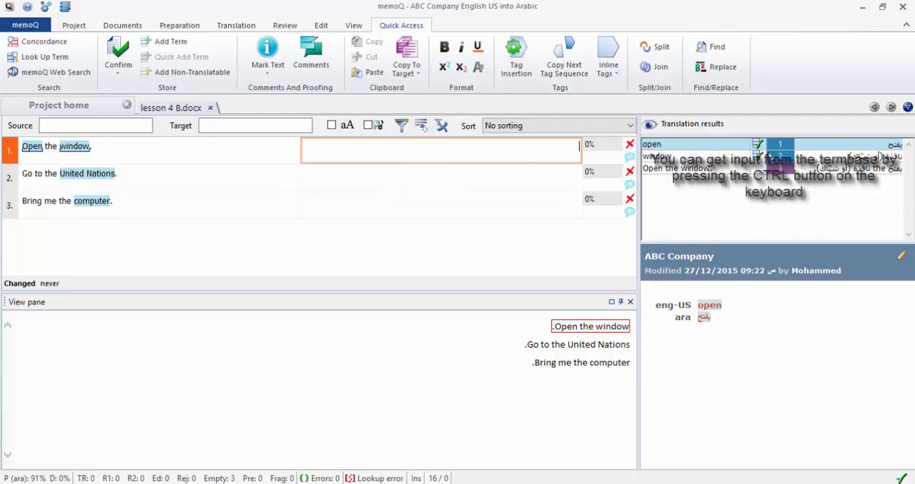
double_click(890, 150)
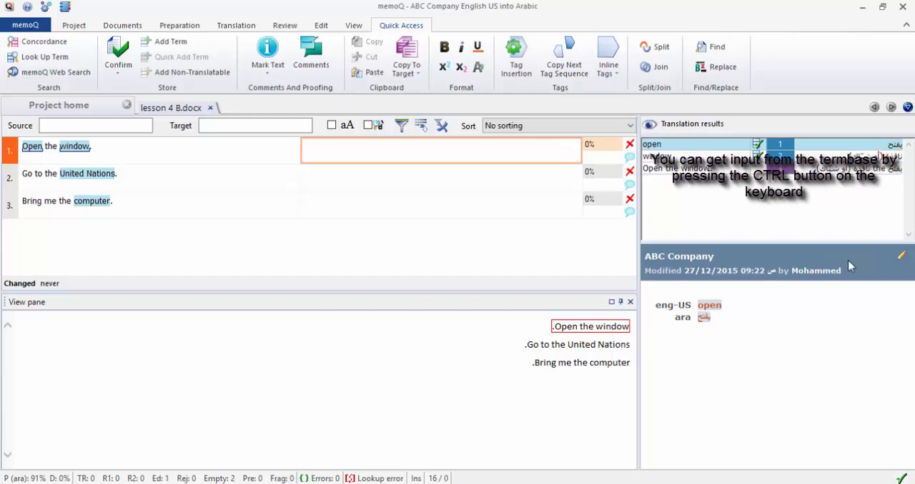
double_click(858, 155)
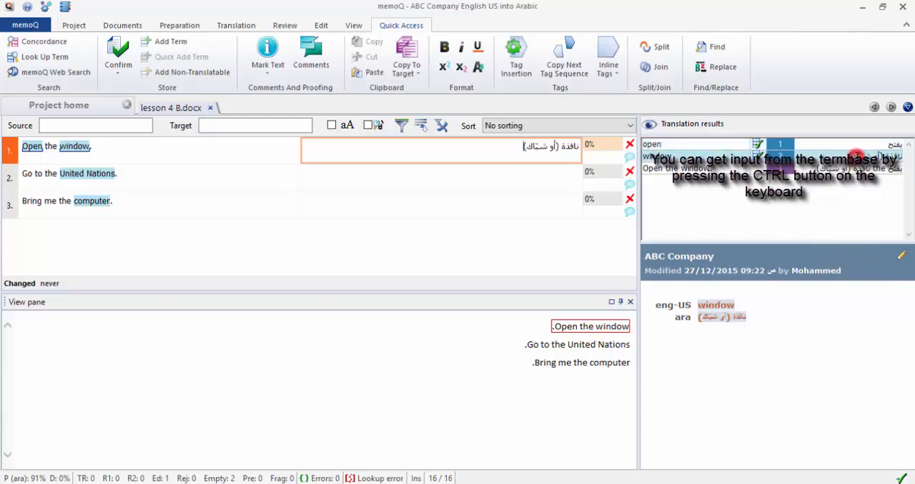
key("BackSpace")
key("BackSpace")
key("BackSpace")
key("BackSpace")
key("BackSpace")
key("BackSpace")
key("BackSpace")
key("BackSpace")
key("BackSpace")
key("BackSpace")
key("BackSpace")
key("BackSpace")
key("BackSpace")
key("BackSpace")
key("BackSpace")
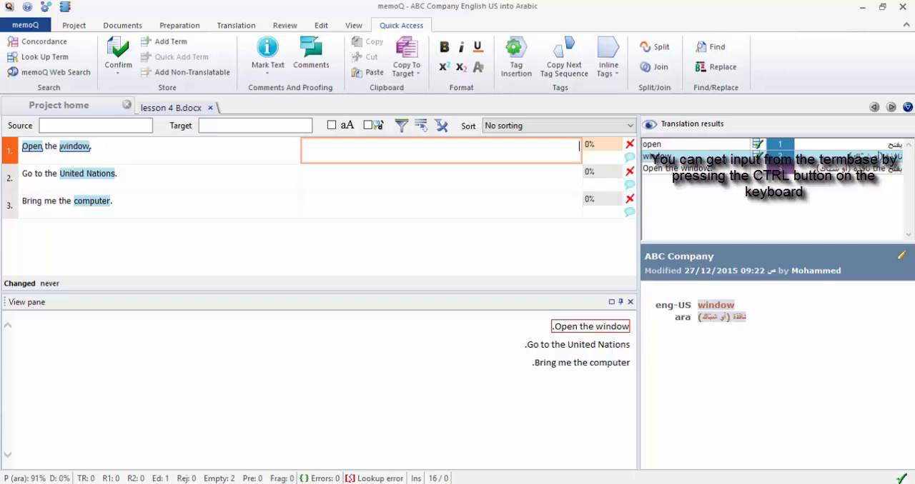
Enter افتح in the first segment's translation and merge the pair Open–افتح into the existing open entry of the ABC Company term base.
type("افتح")
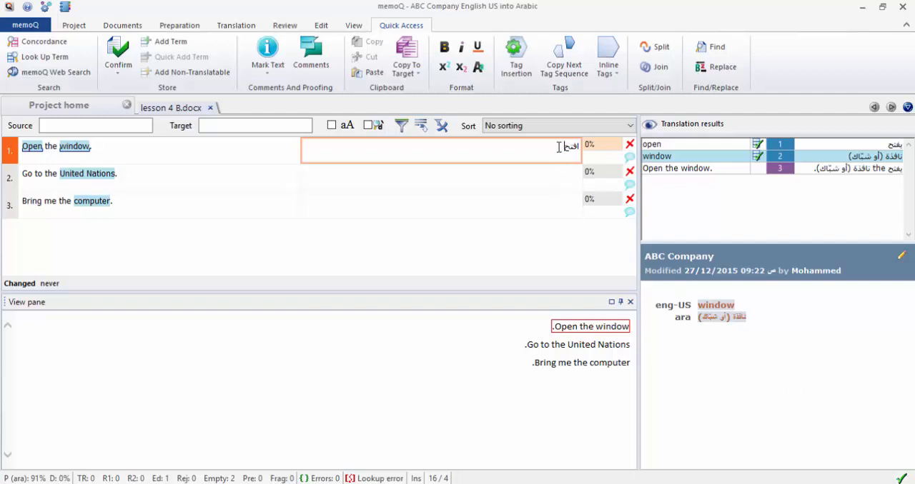
left_click_drag(558, 147, 592, 146)
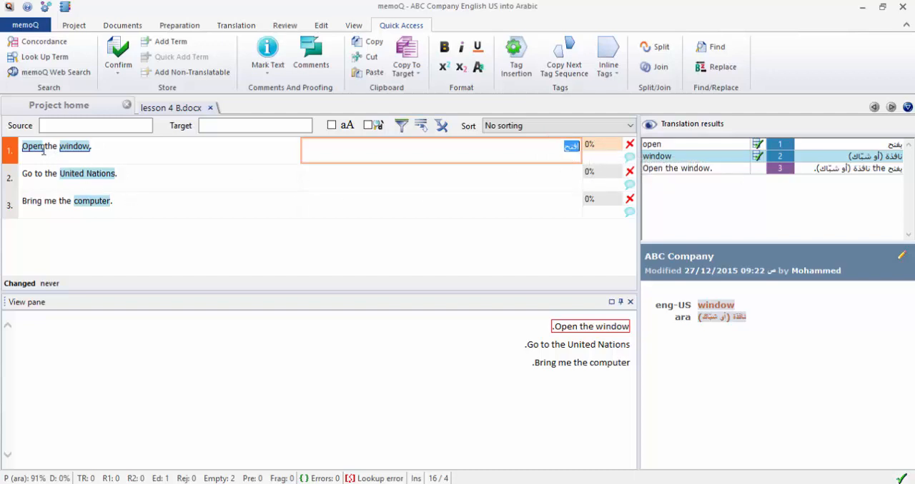
left_click_drag(42, 149, 21, 148)
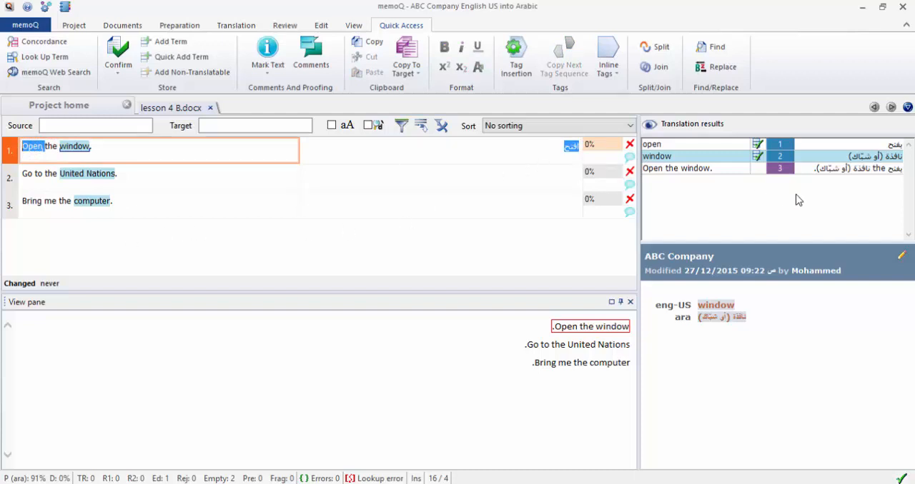
key("ctrl+e")
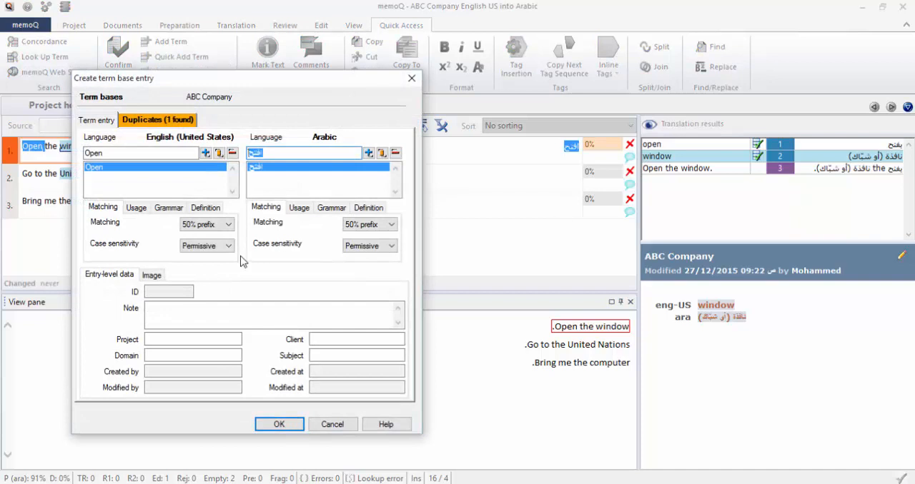
left_click(141, 123)
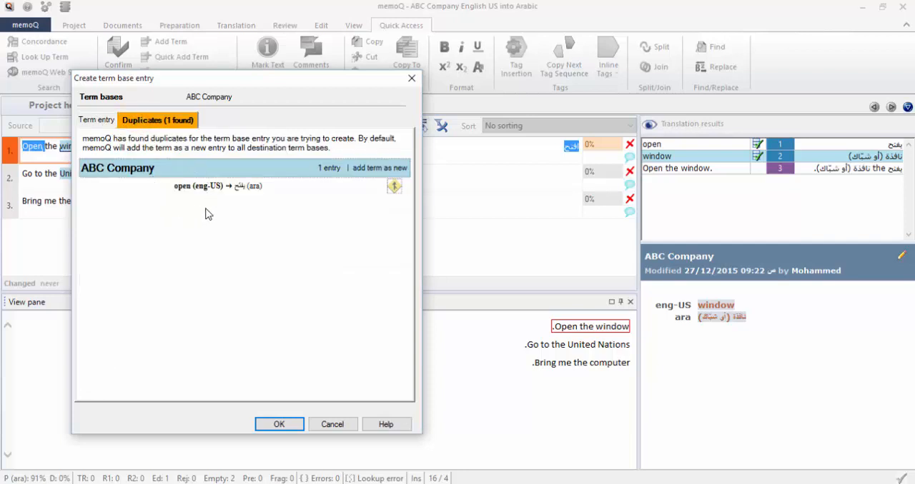
left_click(395, 186)
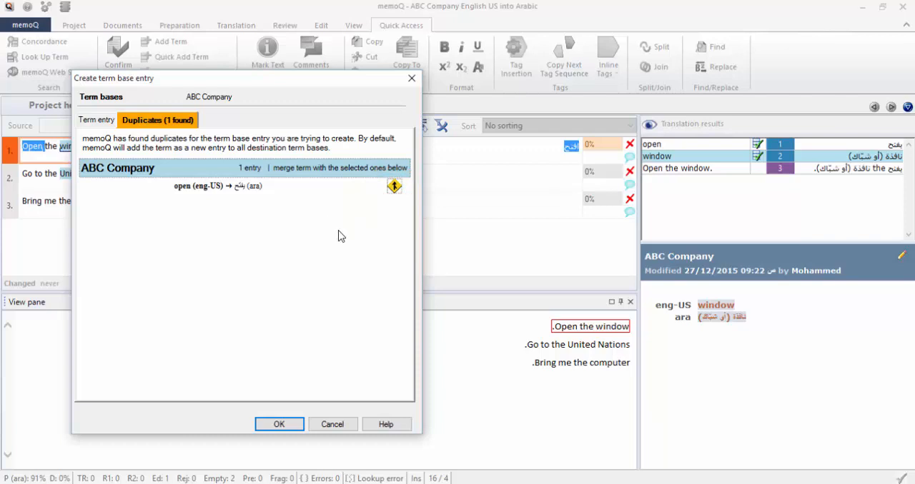
left_click(274, 425)
Re-enter the first segment's translation as "افتح النافذة.", accepting the suggested term for افتح.
left_click(536, 144)
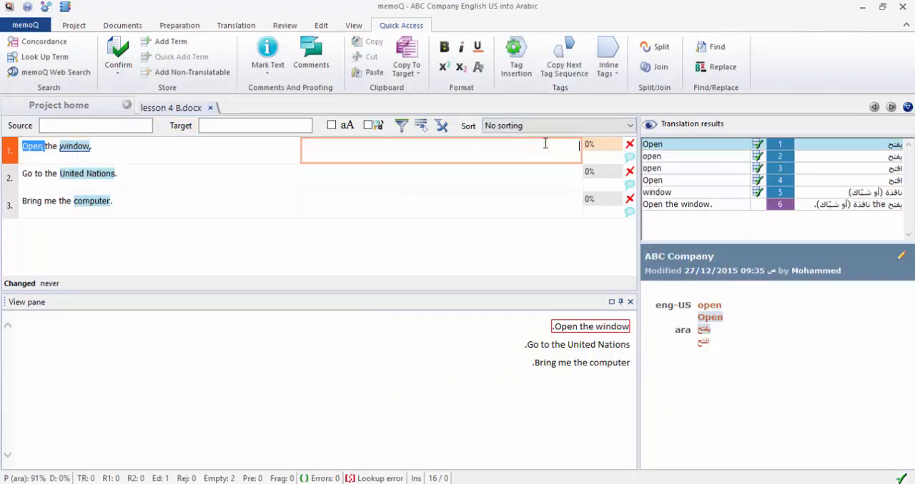
left_click(545, 144)
type("ا")
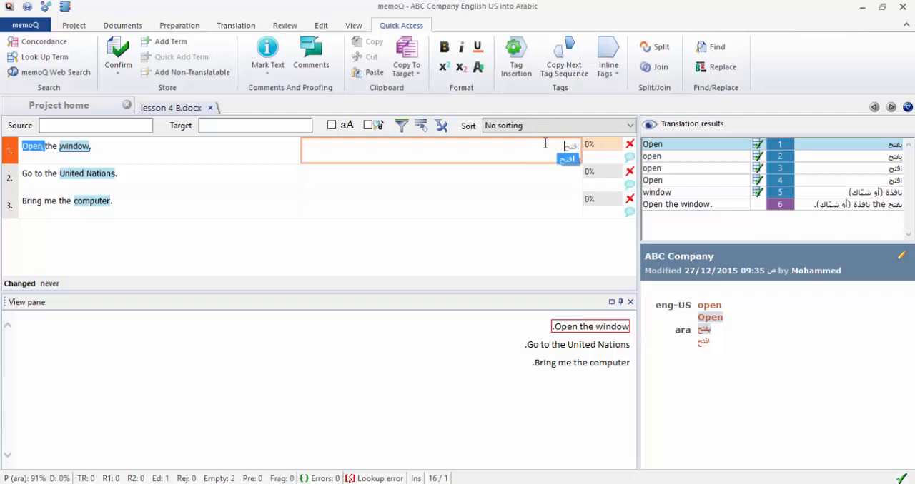
key("Return")
type("ال")
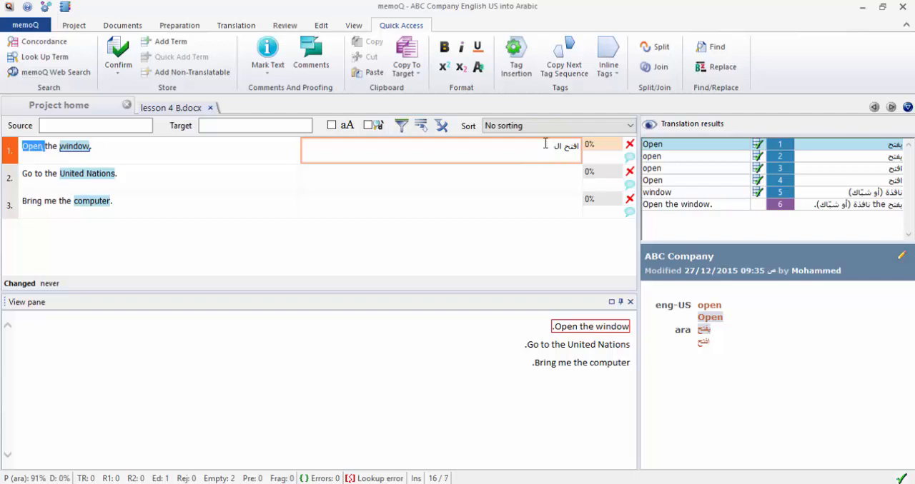
type("ن")
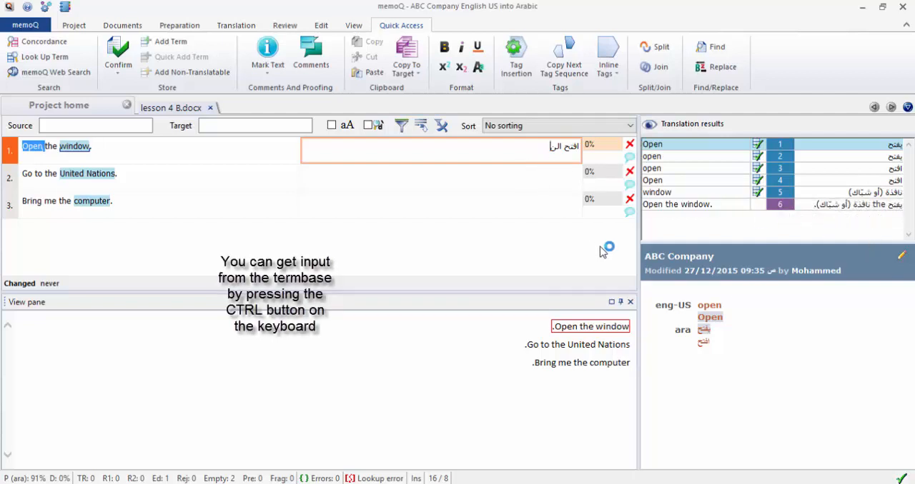
key("BackSpace")
key("BackSpace")
key("BackSpace")
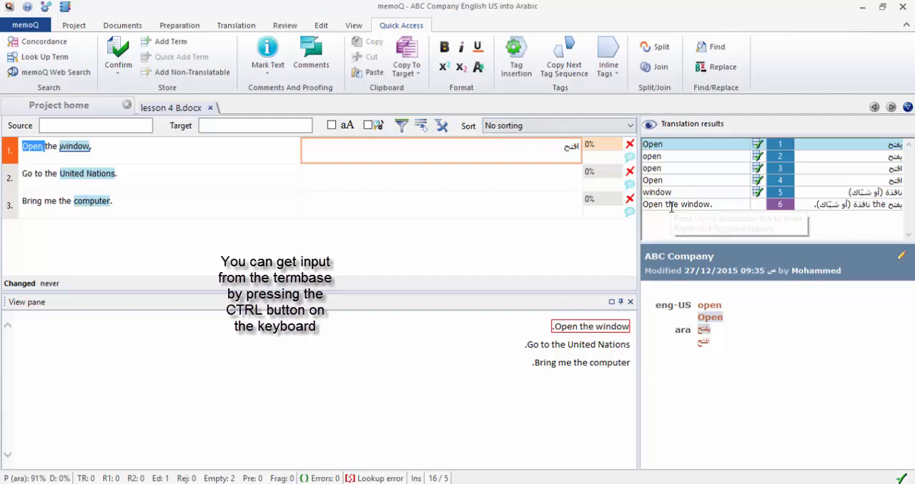
type("النافذة.")
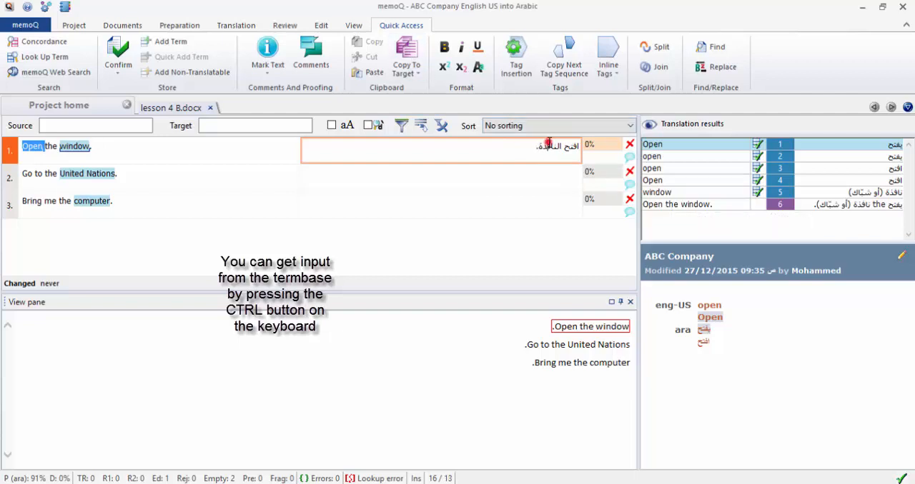
Merge the pair window–النافذة from the first segment into the existing window entry of the ABC Company term base.
double_click(548, 145)
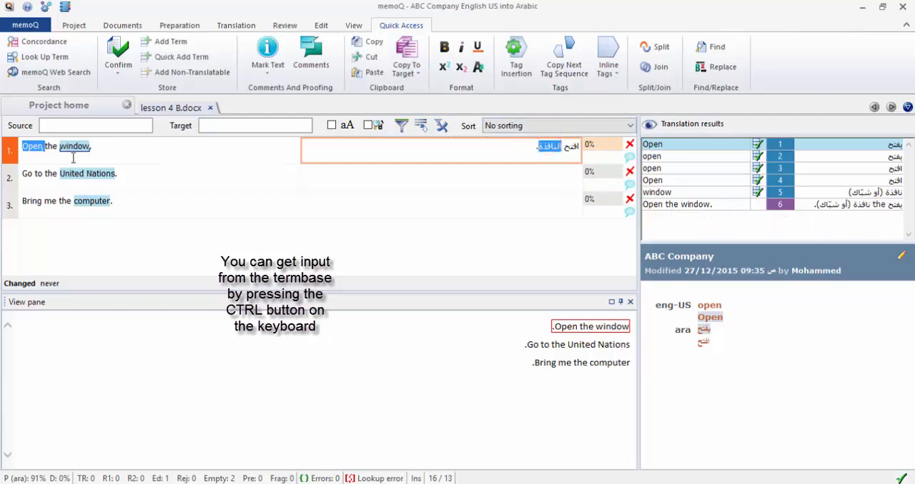
left_click_drag(58, 147, 90, 148)
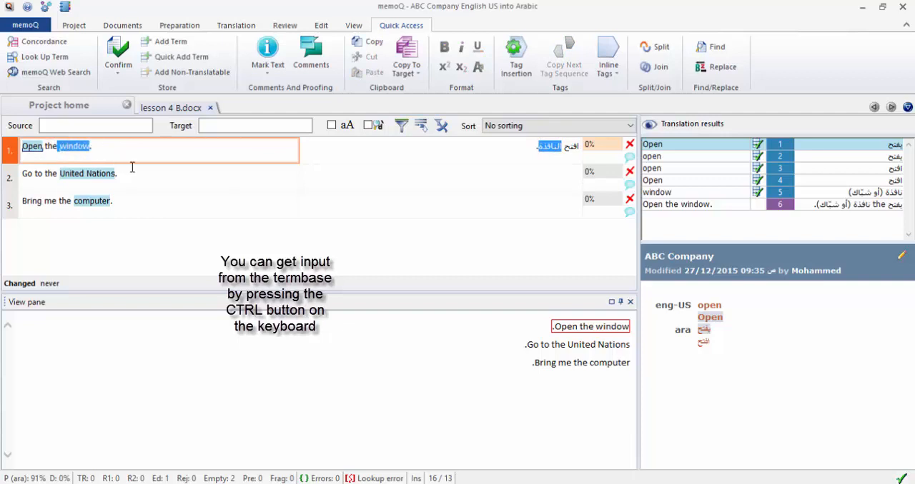
key("ctrl+e")
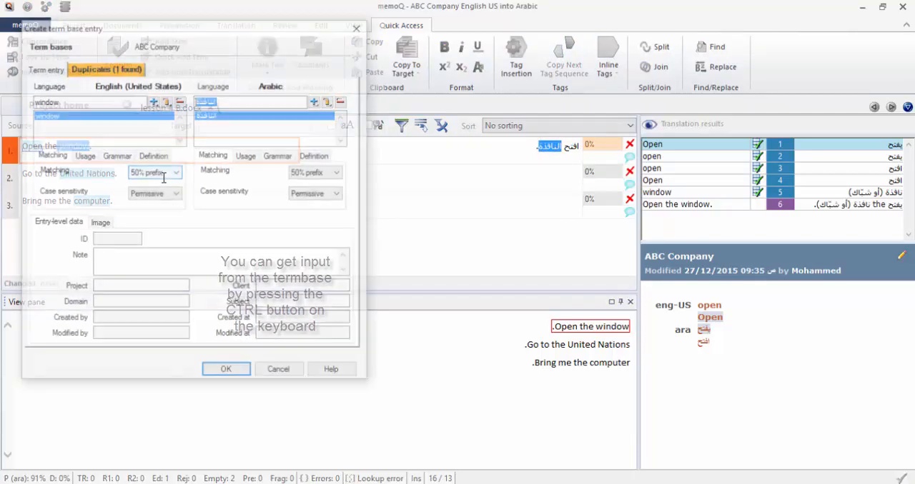
left_click(95, 68)
left_click(342, 135)
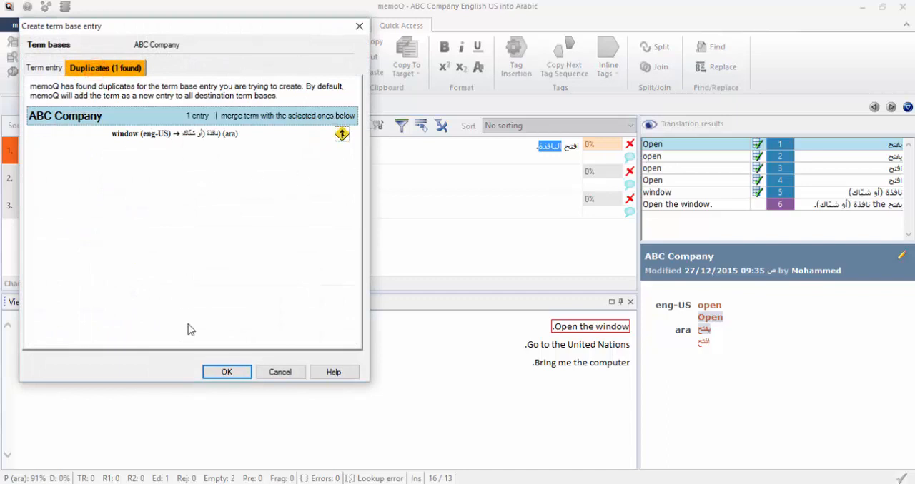
left_click(225, 373)
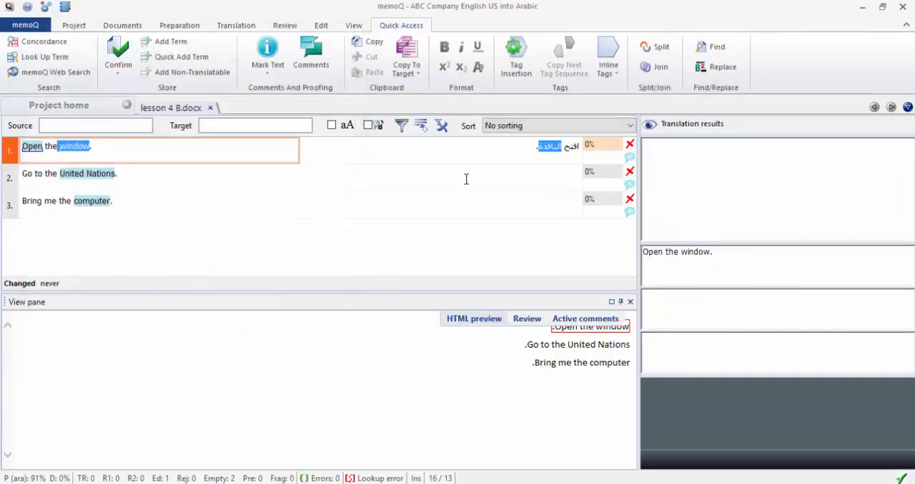
Try inserting the term base match نافذة (أو شبّاك) into the first segment's translation, and remove it again.
left_click(501, 148)
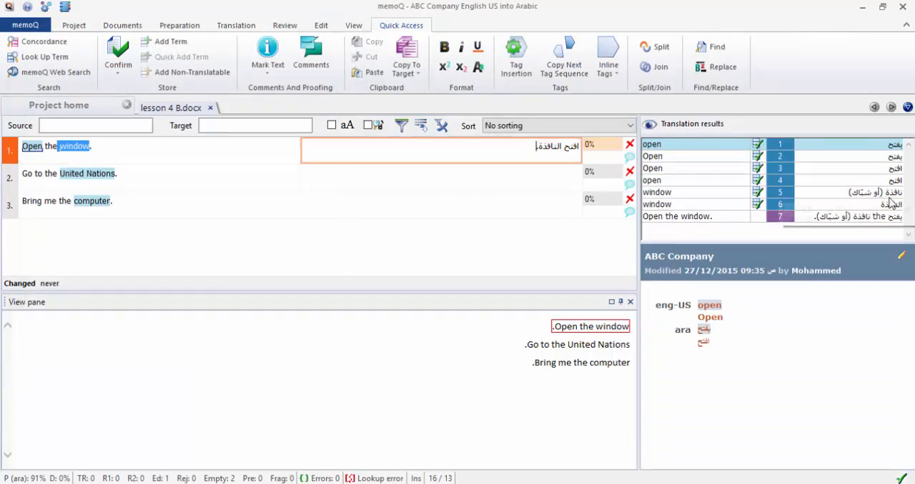
type(".")
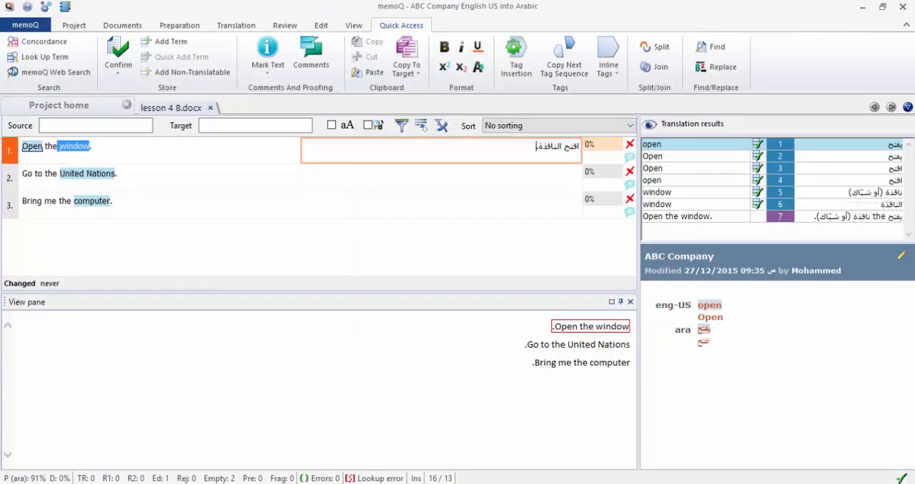
double_click(886, 194)
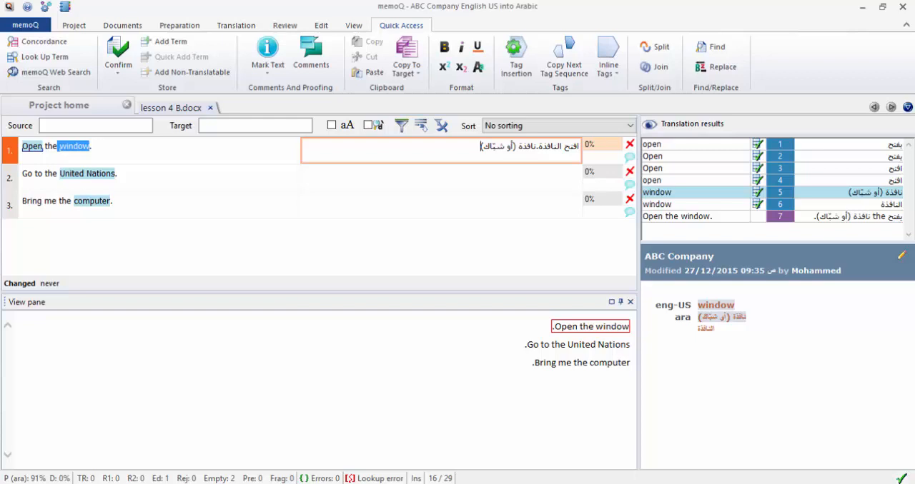
key("BackSpace")
key("BackSpace")
key("BackSpace")
key("BackSpace")
key("BackSpace")
key("BackSpace")
key("BackSpace")
key("BackSpace")
key("BackSpace")
key("BackSpace")
key("BackSpace")
key("BackSpace")
key("BackSpace")
key("BackSpace")
key("BackSpace")
key("BackSpace")
Confirm the first segment, and translate and confirm the second as "اذهب إلى الأمم المتحدة.", accepting the suggested term for United Nations.
key("ctrl+Return")
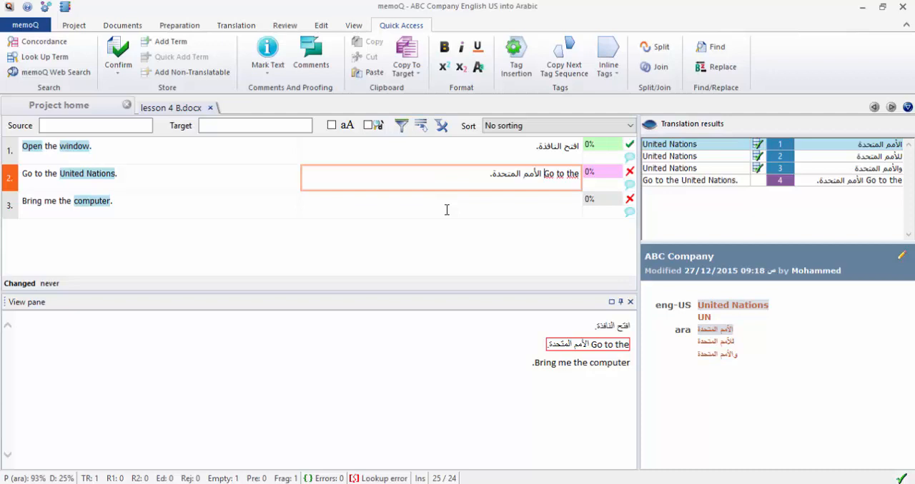
key("ctrl+a")
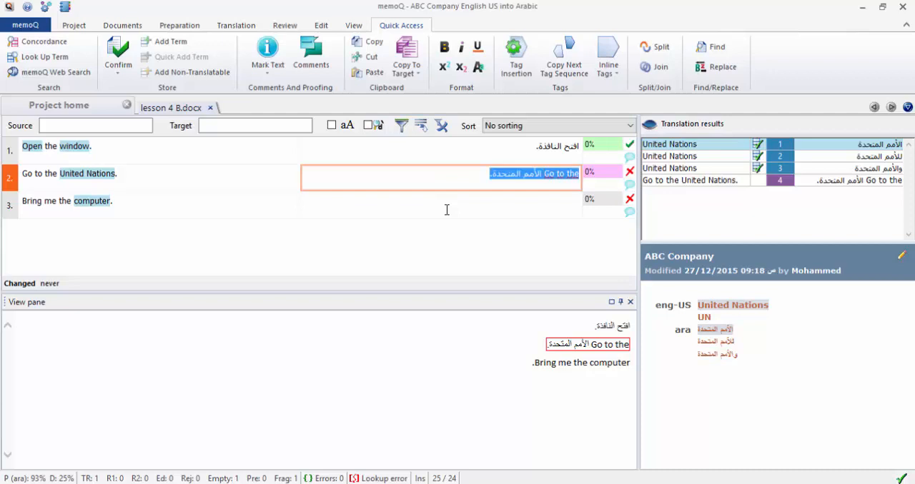
key("Delete")
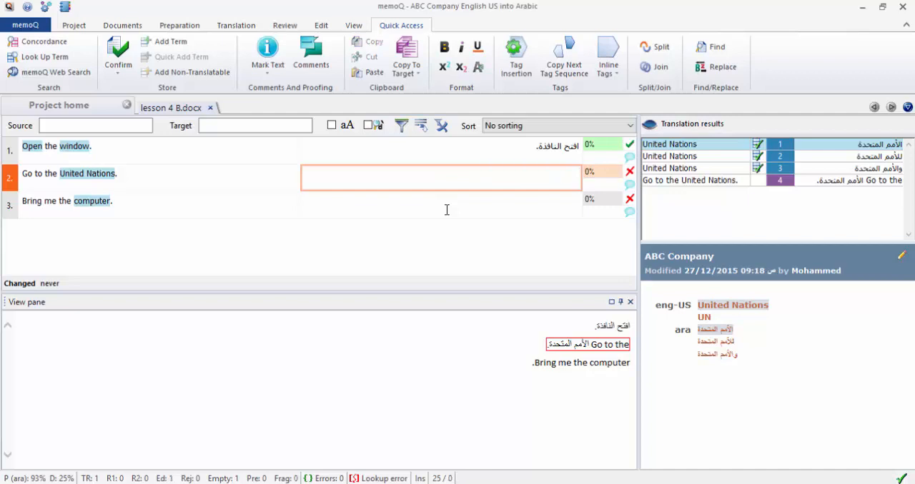
type("اذهب إلى")
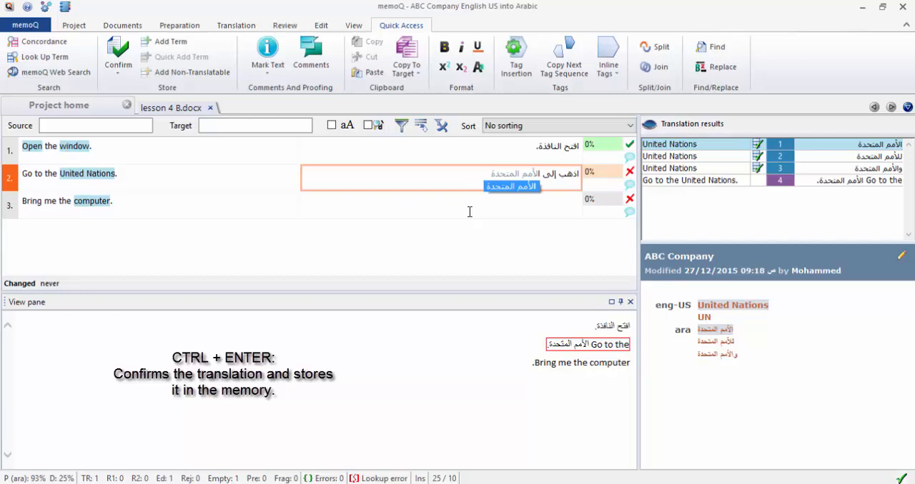
key("Return")
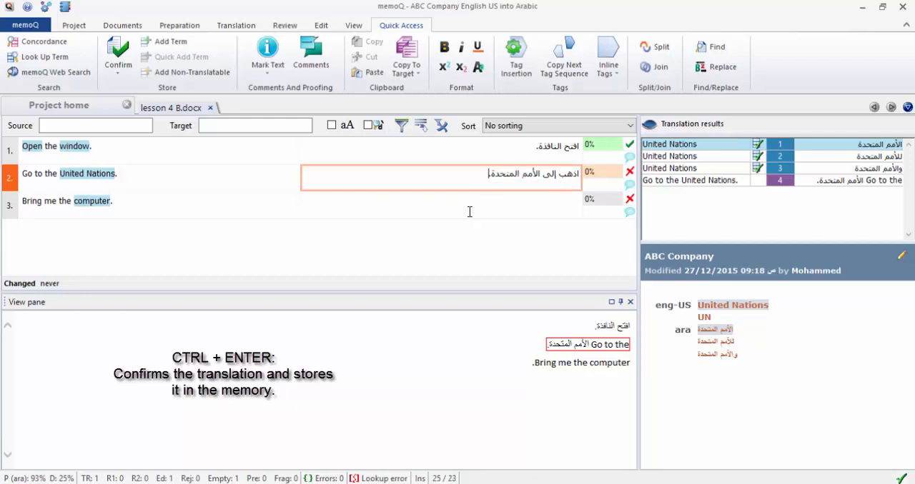
key("ctrl+Return")
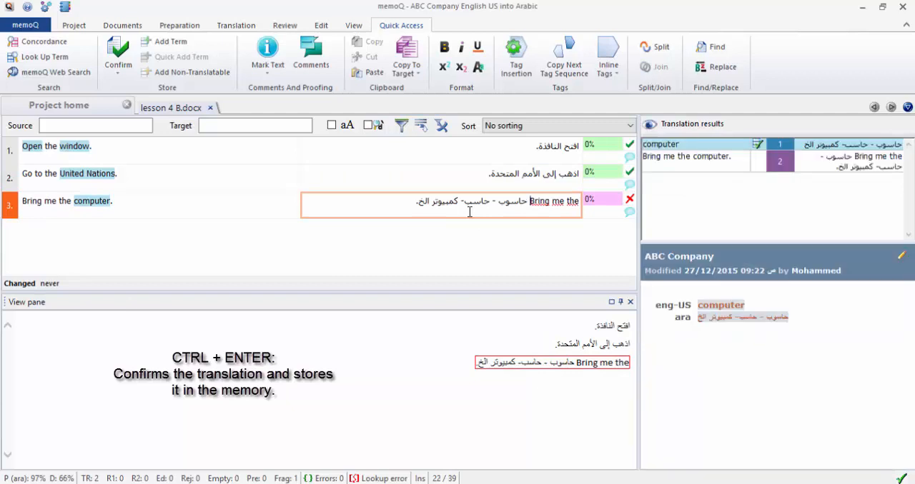
Replace the prefilled target text of the third segment with the beginning of its translation, "أحضر لي".
key("ctrl+a")
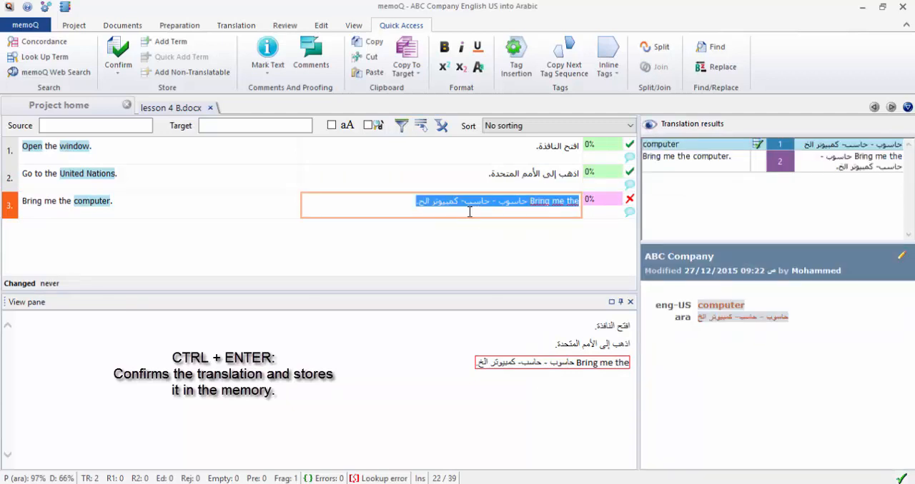
key("Delete")
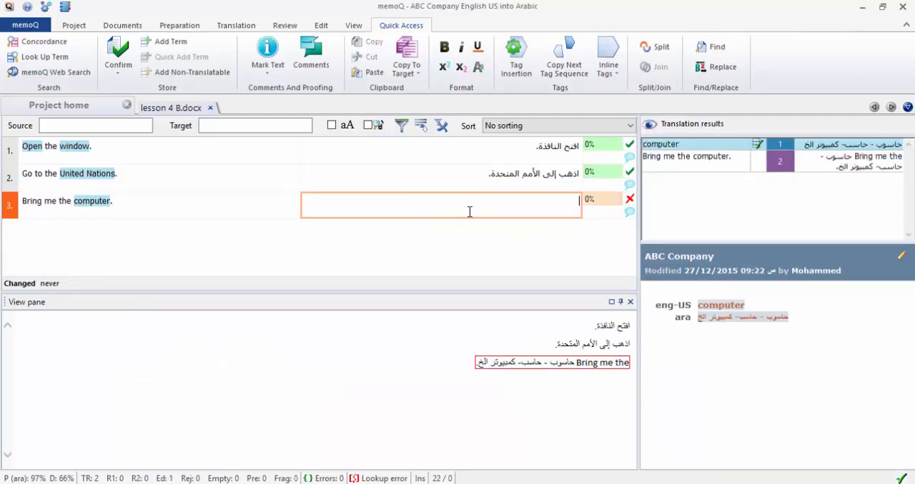
type("أحضر لي ال")
key("BackSpace")
key("BackSpace")
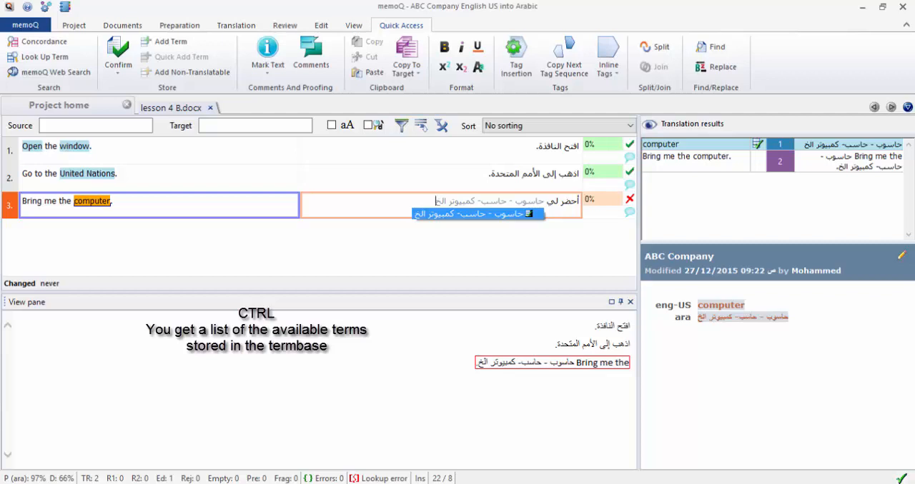
Try inserting the suggested term base match for computer into the third segment's translation, and delete it.
key("Return")
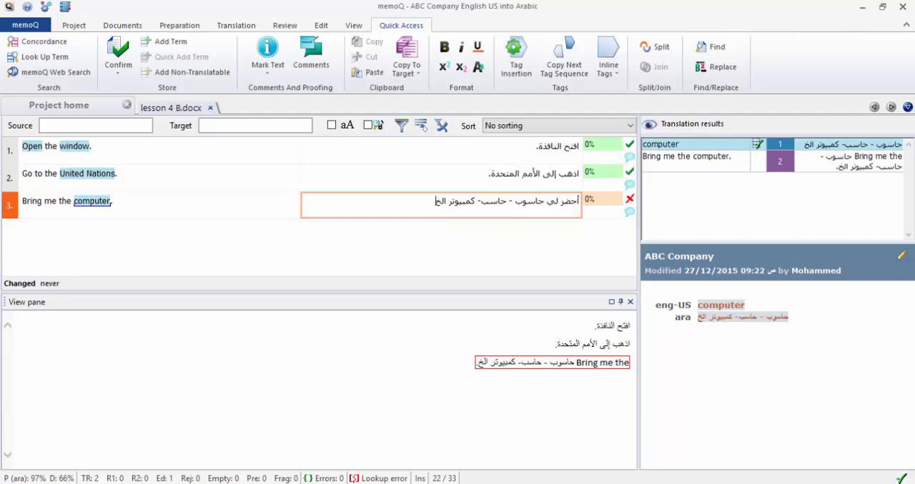
key("BackSpace")
key("BackSpace")
key("BackSpace")
key("BackSpace")
key("BackSpace")
key("BackSpace")
key("BackSpace")
key("BackSpace")
key("BackSpace")
key("BackSpace")
key("BackSpace")
key("BackSpace")
key("BackSpace")
key("BackSpace")
key("BackSpace")
key("BackSpace")
key("BackSpace")
key("BackSpace")
key("BackSpace")
key("BackSpace")
key("BackSpace")
key("BackSpace")
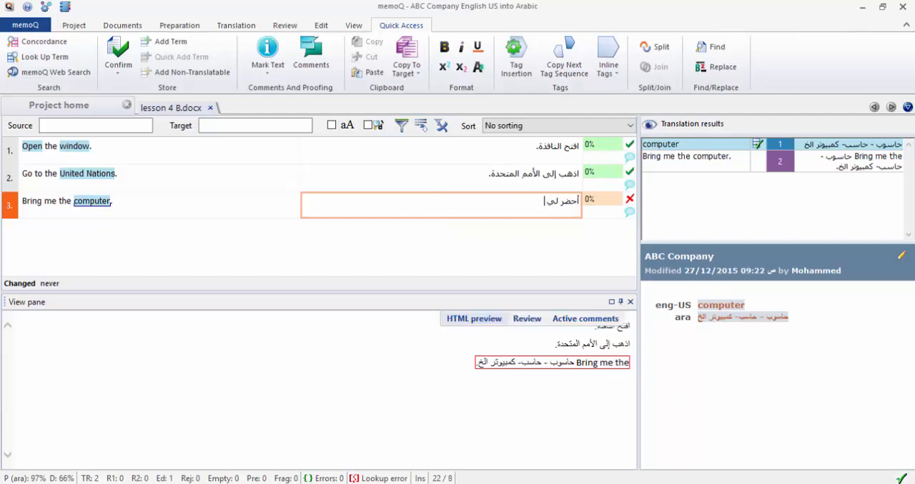
Complete the third segment's translation as "أحضر لي الحاسوب." and confirm the segment.
type("الحاسو")
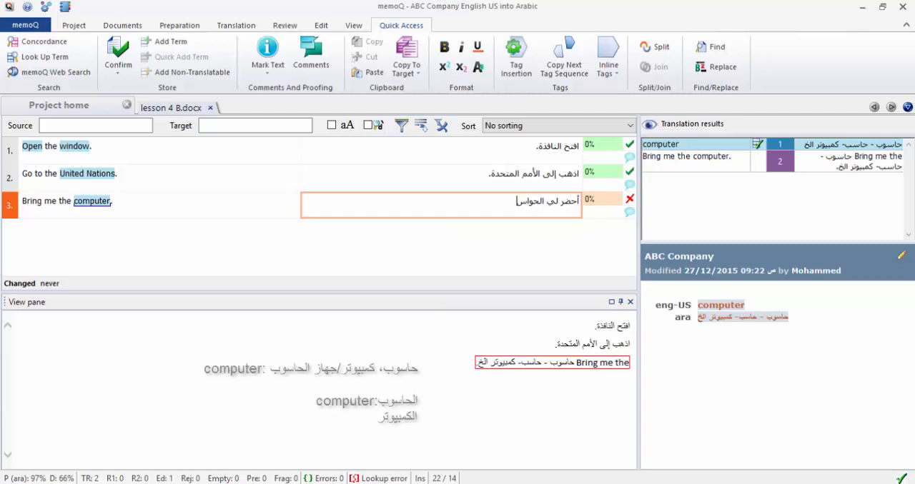
type("ب.")
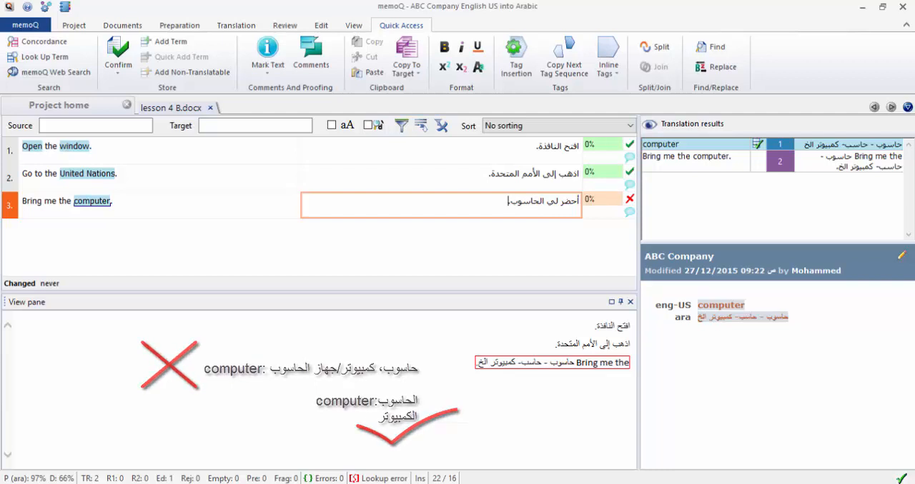
key("ctrl+Return")
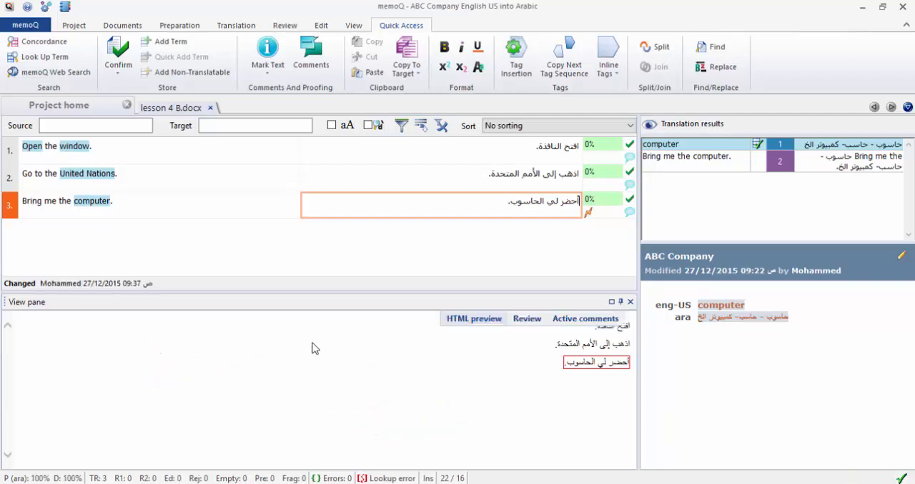
Open the computer entry of the ABC Company term base for editing and delete its combined Arabic term.
left_click(98, 200)
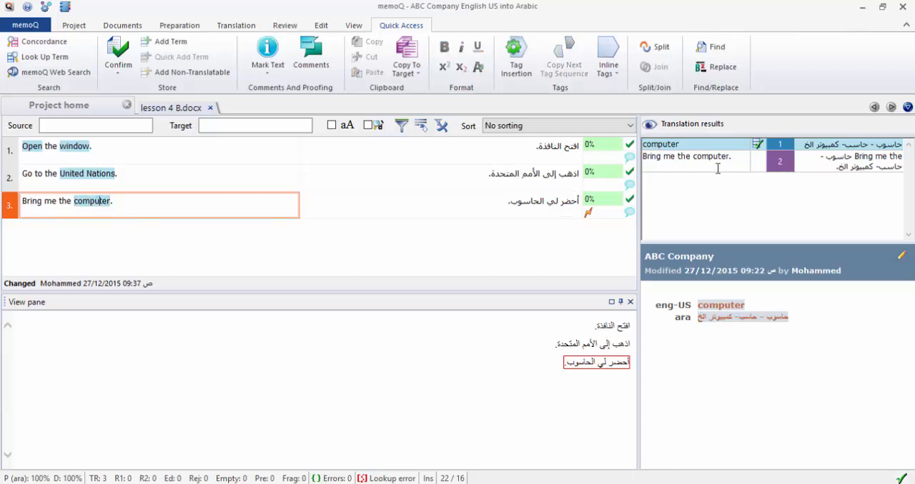
left_click(827, 142)
right_click(662, 144)
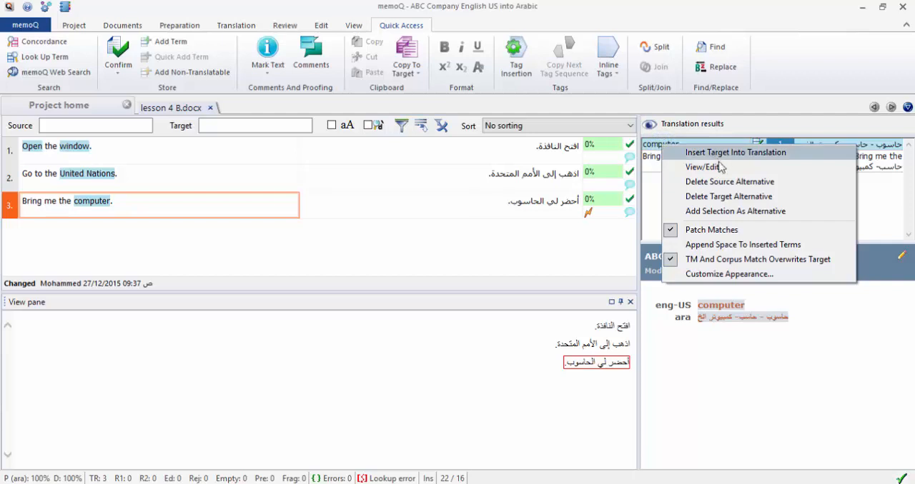
left_click(731, 352)
right_click(677, 143)
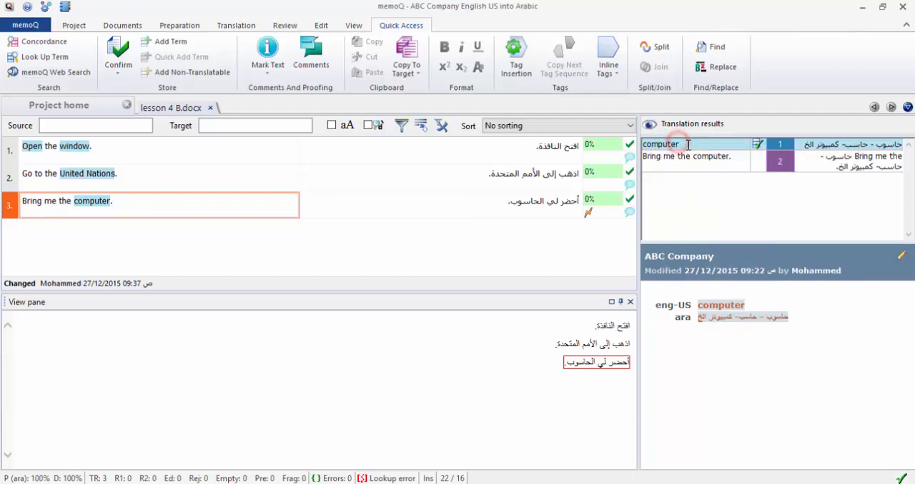
left_click(728, 167)
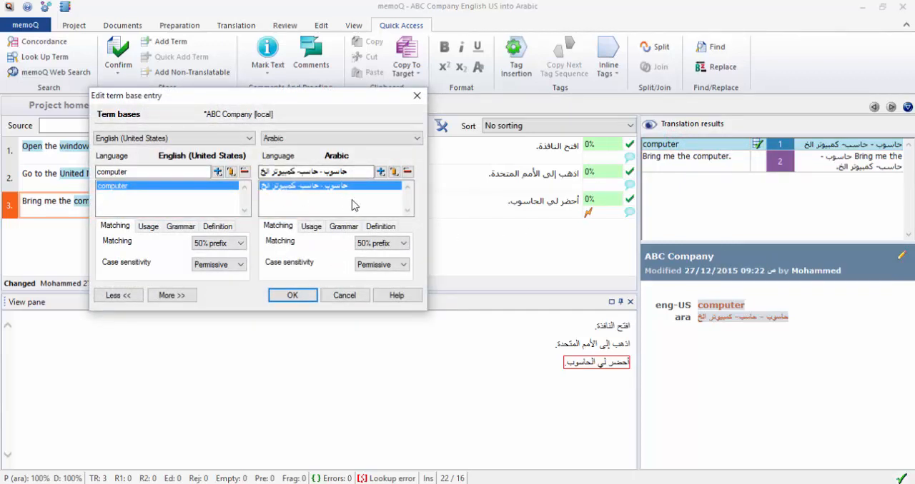
left_click(370, 171)
left_click(407, 172)
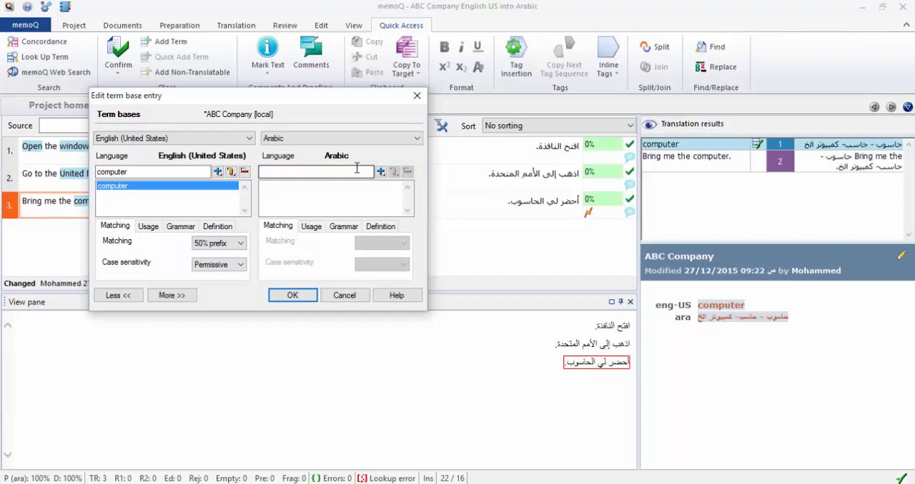
Add حاسوب, الحاسوب and الكمبيوتر as separate Arabic terms in the computer entry.
left_click(354, 169)
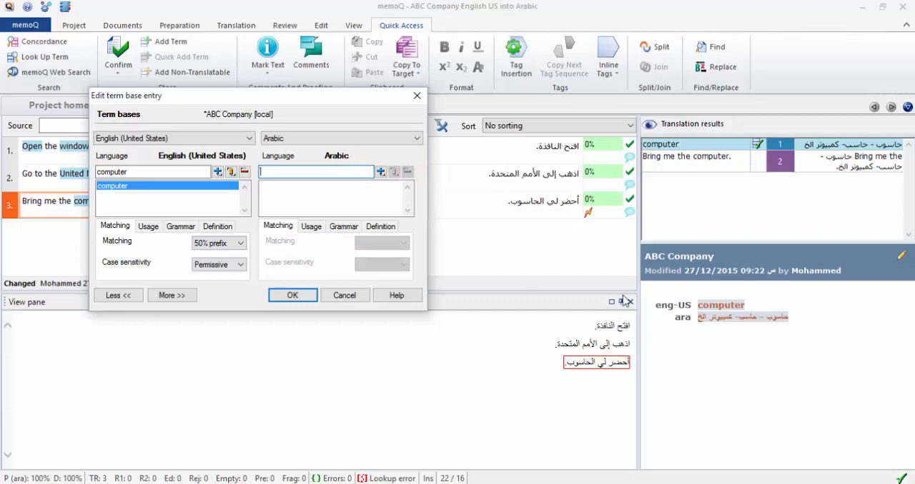
type("حاسوب")
left_click(381, 171)
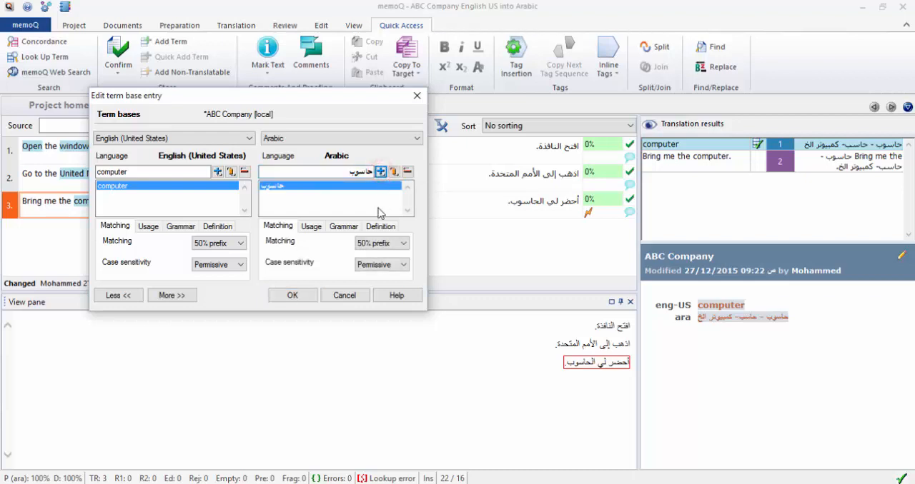
double_click(357, 172)
key("BackSpace")
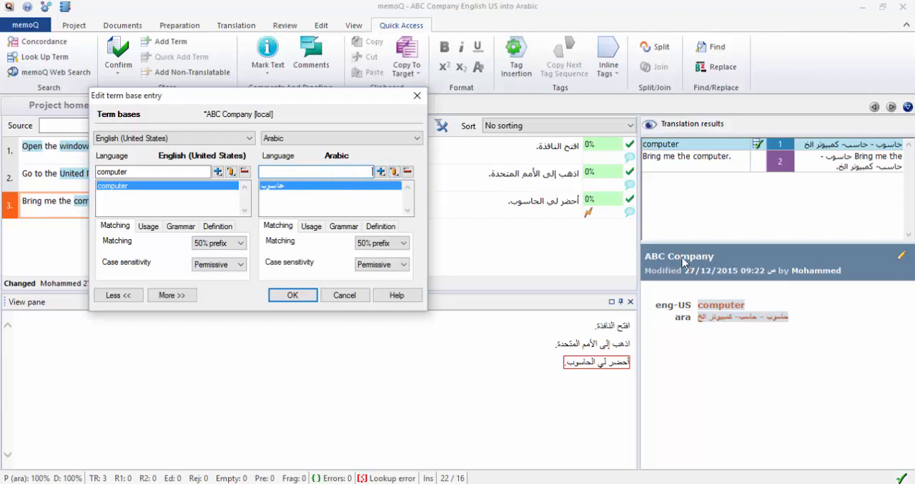
type("الحاسوب")
left_click(381, 172)
left_click_drag(333, 171, 400, 172)
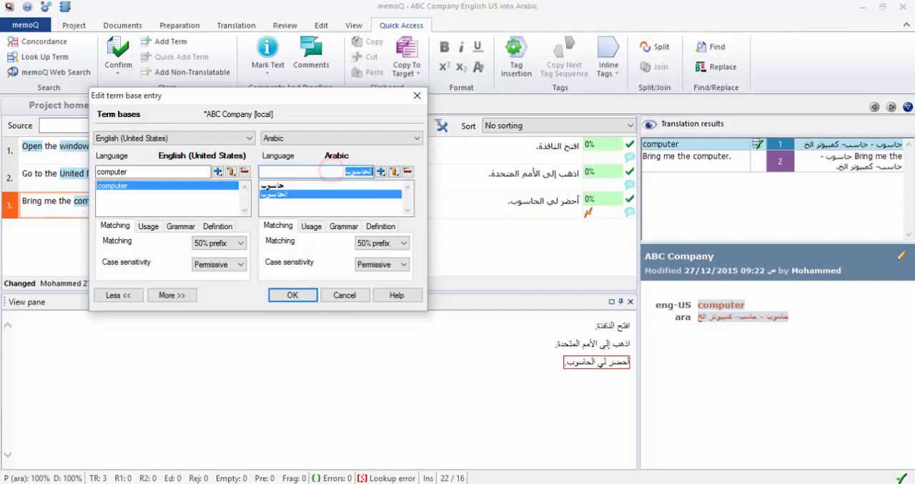
type("الكمبيوتر")
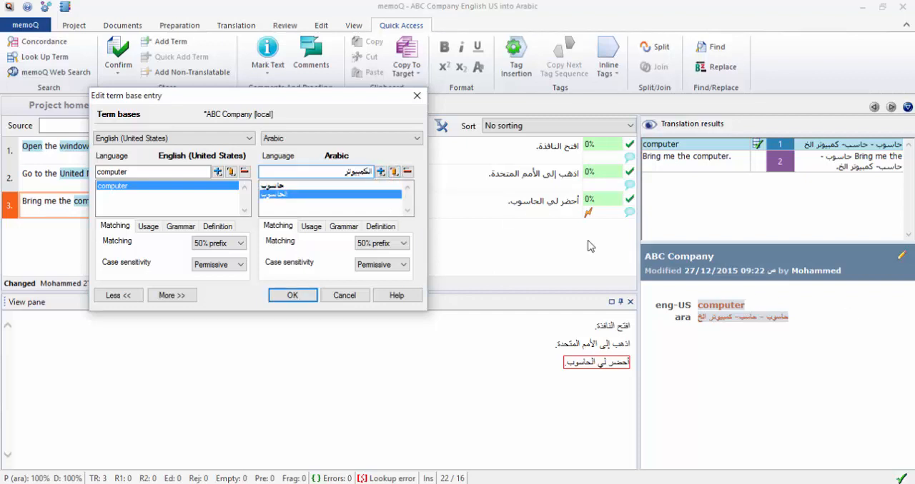
left_click(383, 172)
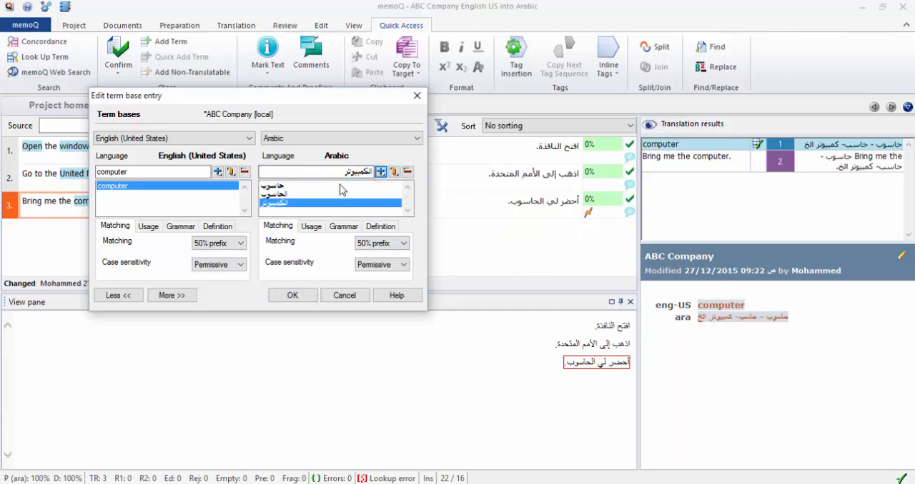
Add حاسوباً, والحاسوب and بالحاسوب as further Arabic terms in the computer entry and save the entry.
left_click_drag(333, 172, 400, 174)
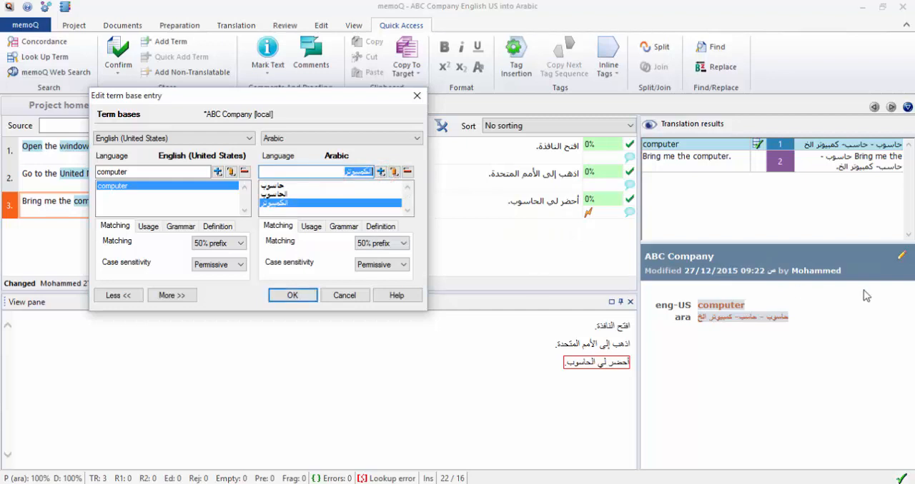
type("حاسوبا")
left_click(381, 173)
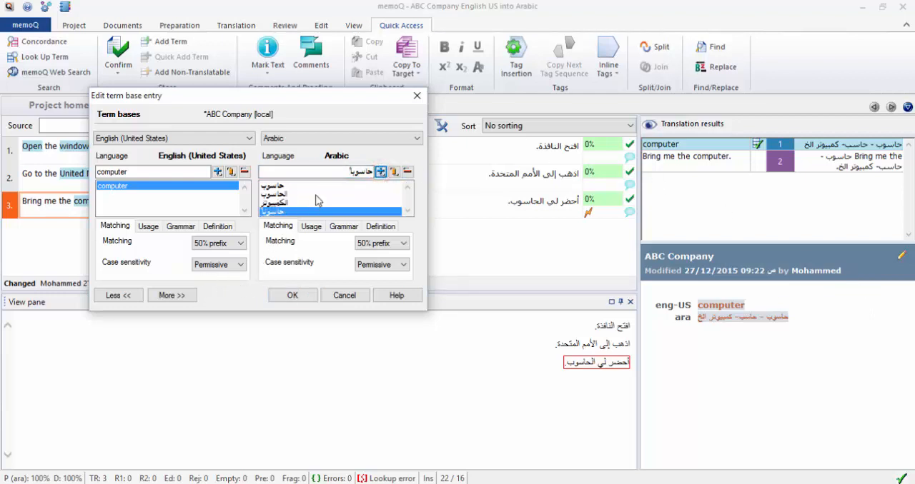
left_click_drag(339, 170, 397, 179)
type("أولحاسوب")
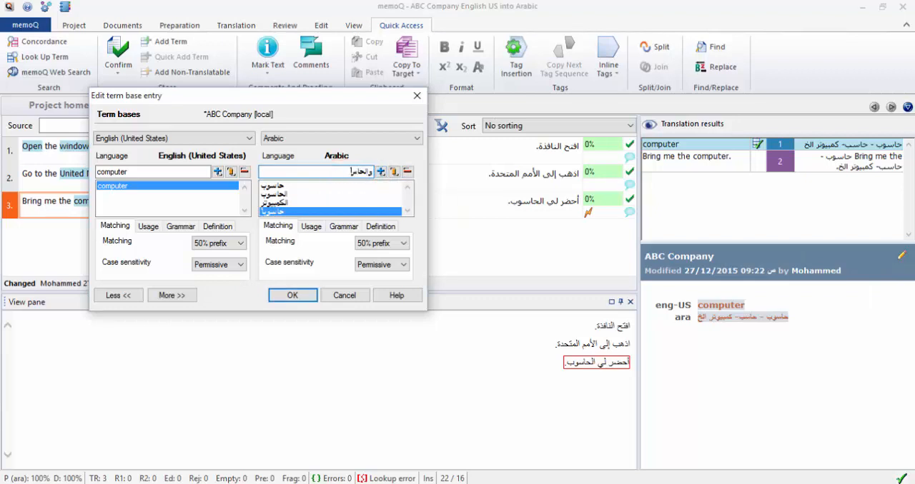
left_click(382, 173)
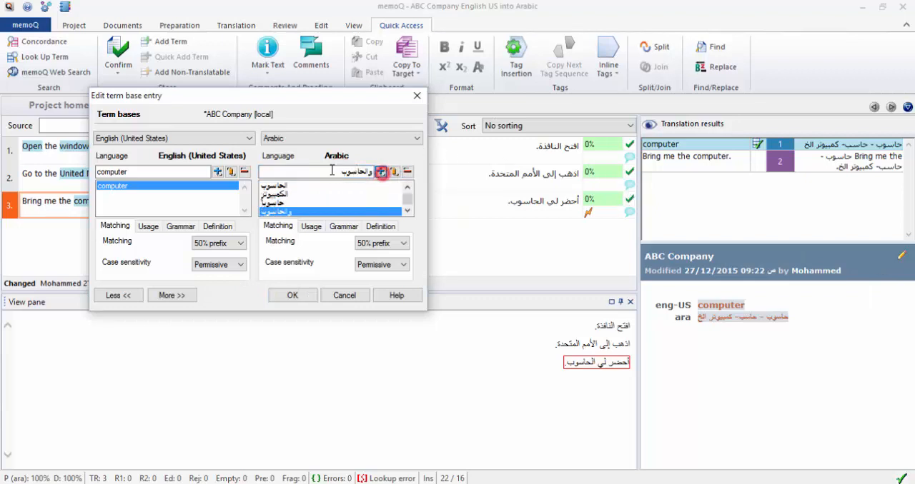
left_click_drag(373, 172, 322, 169)
type("بالحاسوب")
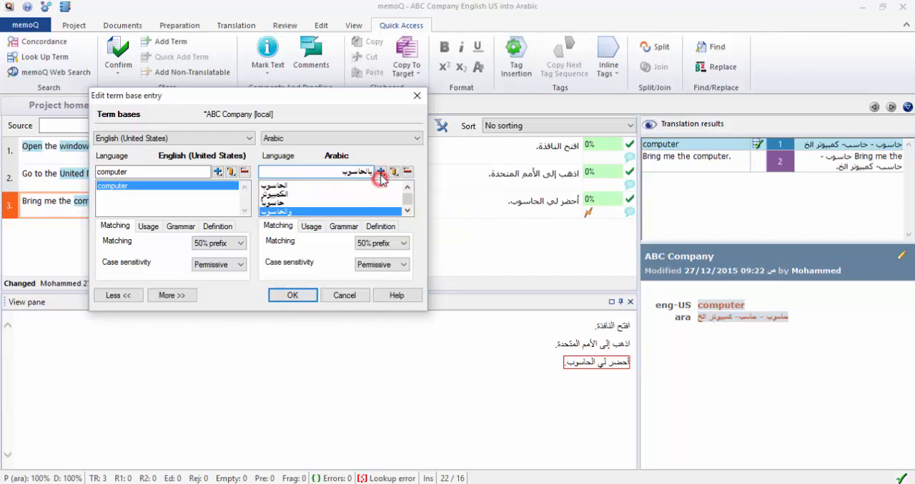
left_click(381, 173)
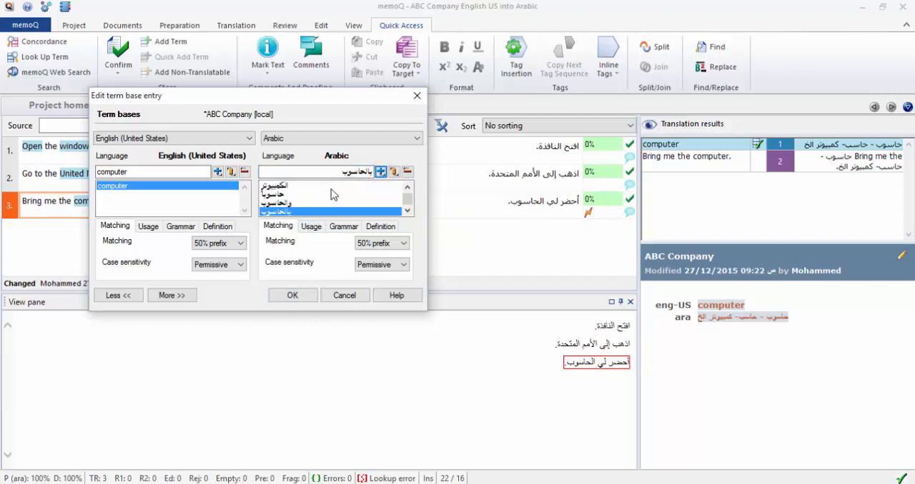
left_click(291, 297)
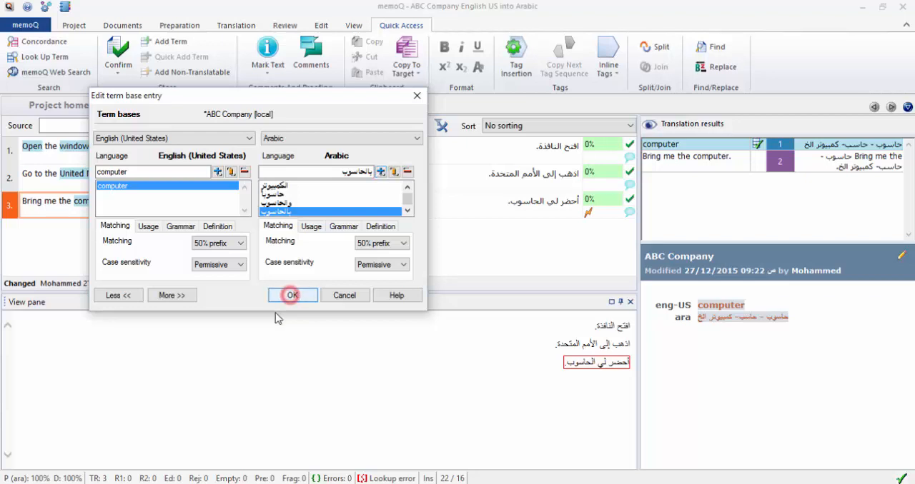
Delete the last word الحاسوب and its full stop from the third segment's translation.
left_click(451, 206)
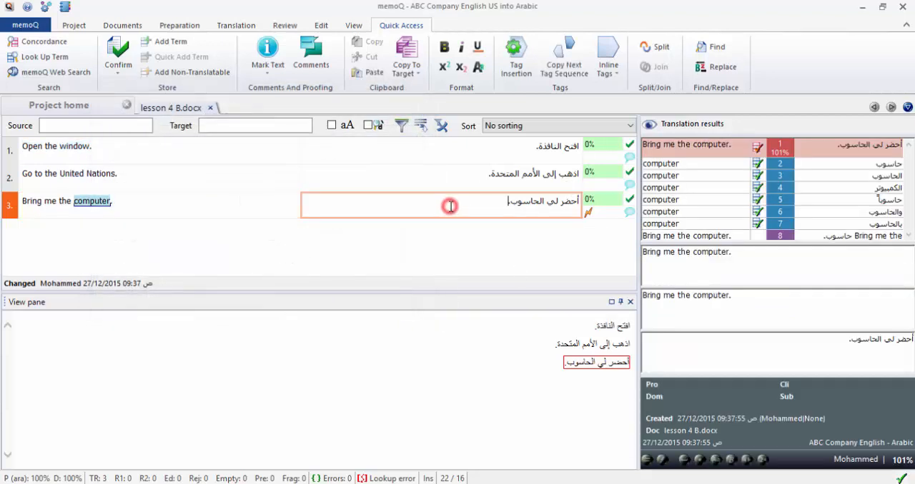
double_click(436, 205)
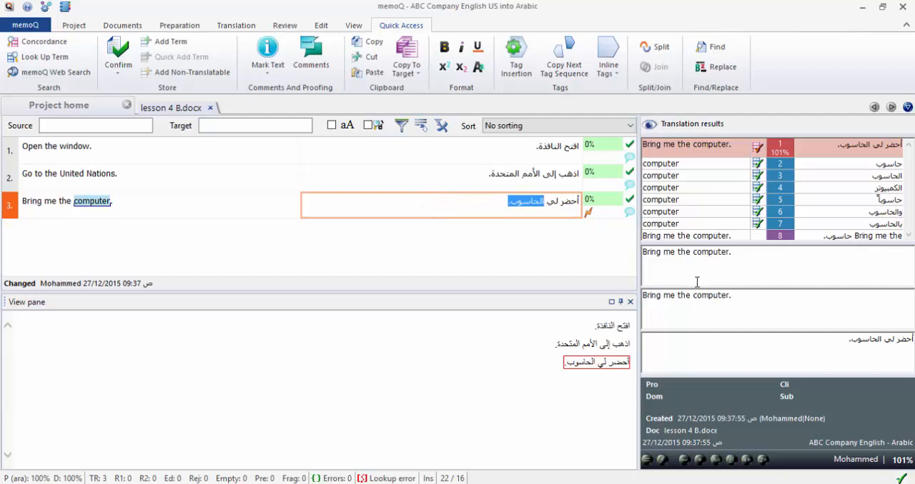
key("Delete")
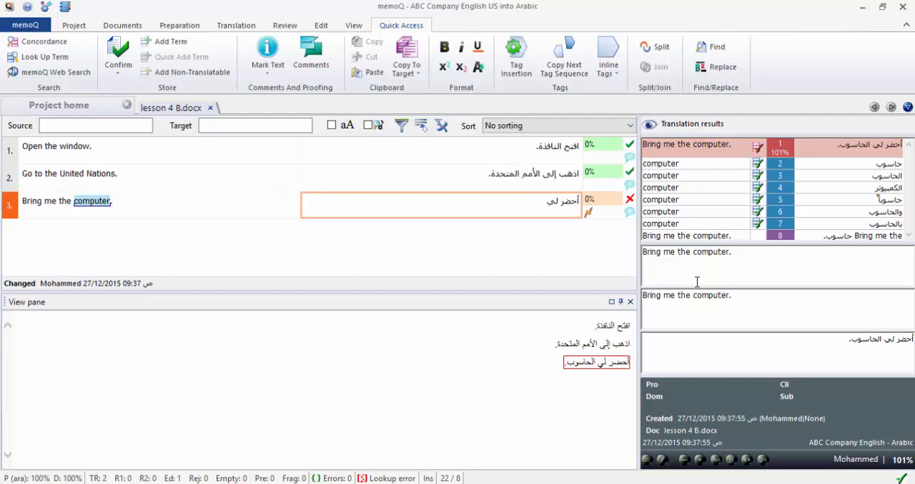
Browse the suggested Arabic terms for computer, complete the third segment with "الحاسوب." and confirm the segment.
key("ctrl+space")
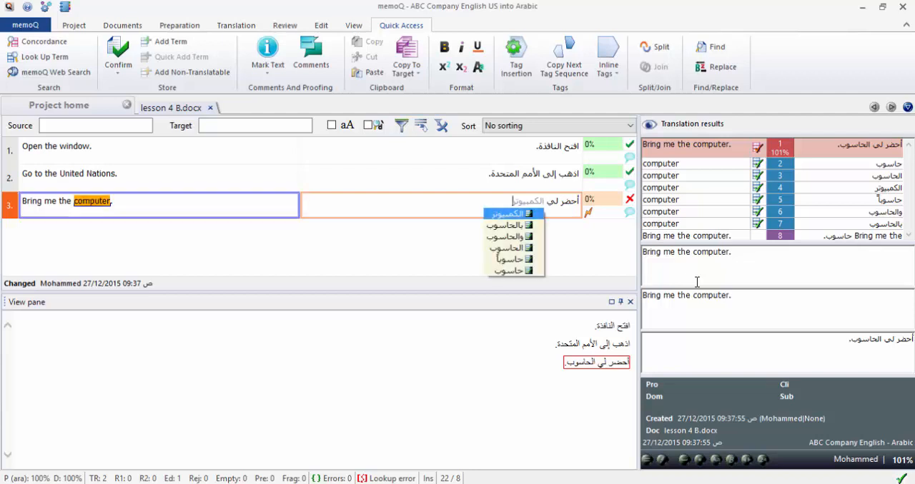
key("Down")
key("Down")
key("Down")
key("Down")
key("Down")
key("Down")
key("Down")
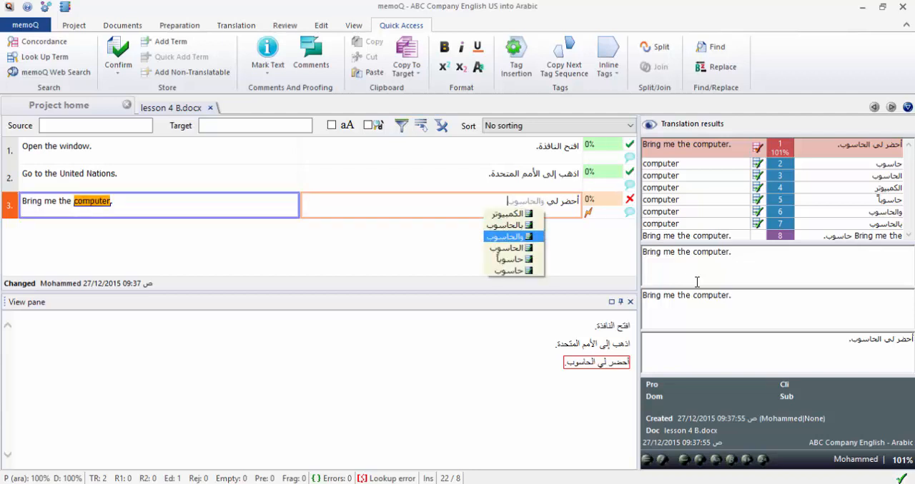
key("Down")
key("Down")
key("Down")
key("Down")
key("Down")
key("Down")
key("Down")
key("Down")
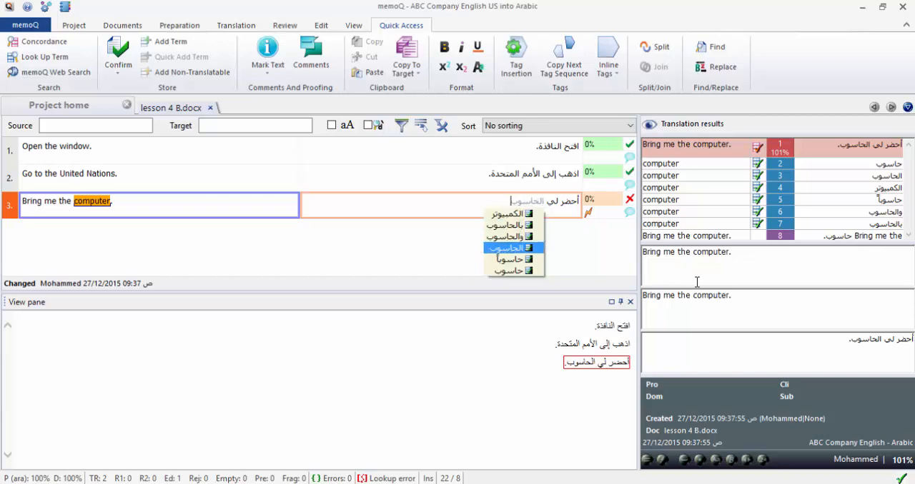
key("Down")
key("Down")
key("Down")
key("Down")
key("Down")
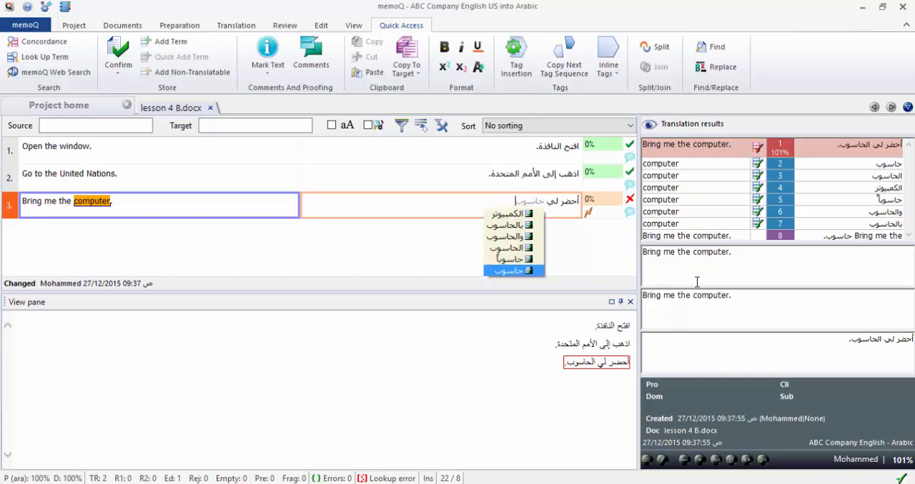
key("Down")
key("Down")
key("Down")
key("Down")
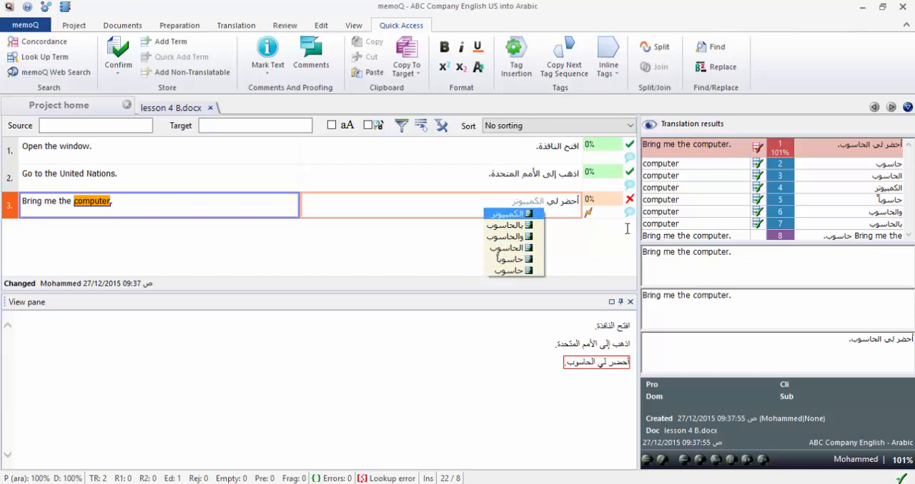
left_click(507, 248)
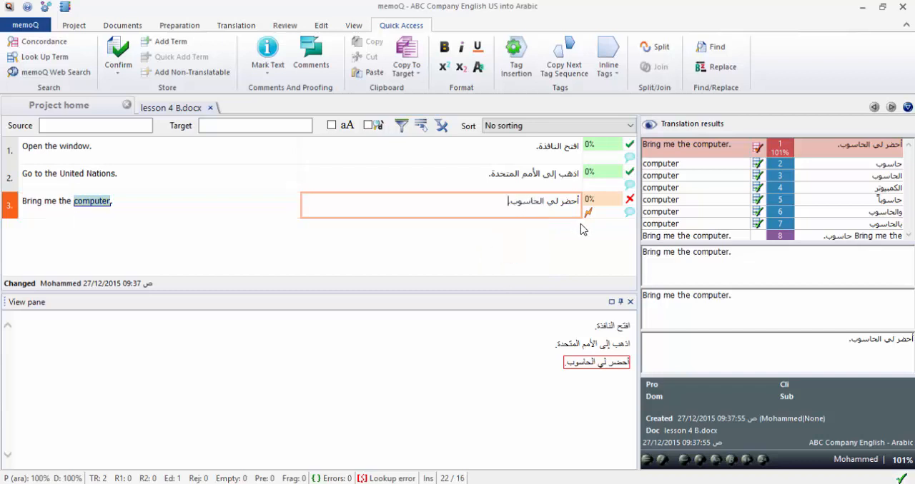
key("ctrl+Return")
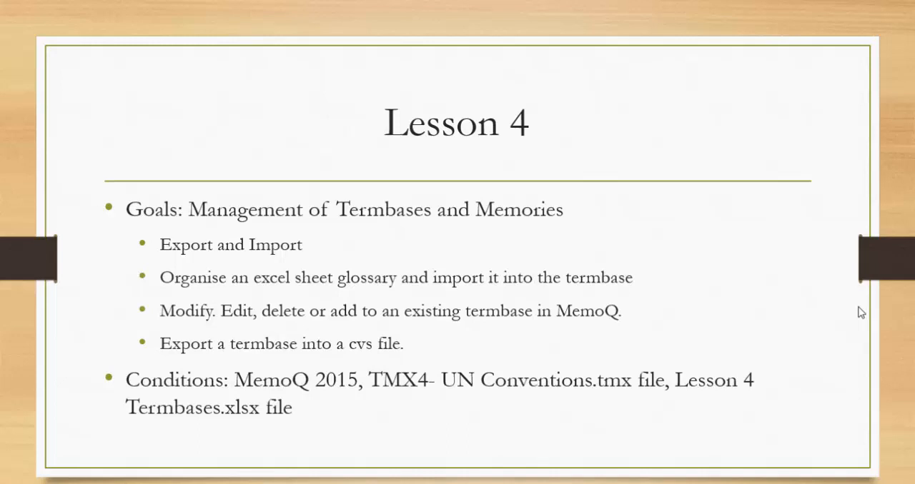
Switch from the slide show back to memoQ and close lesson 4 B.docx.
key("super+d")
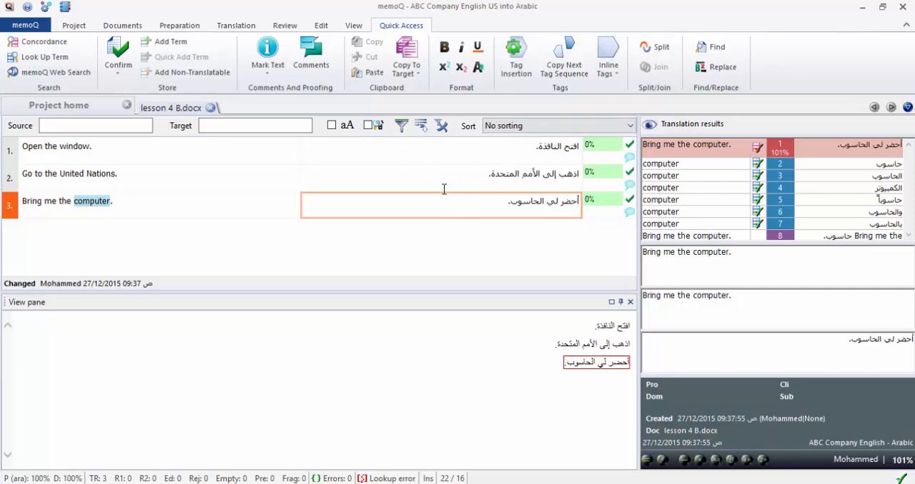
left_click(211, 109)
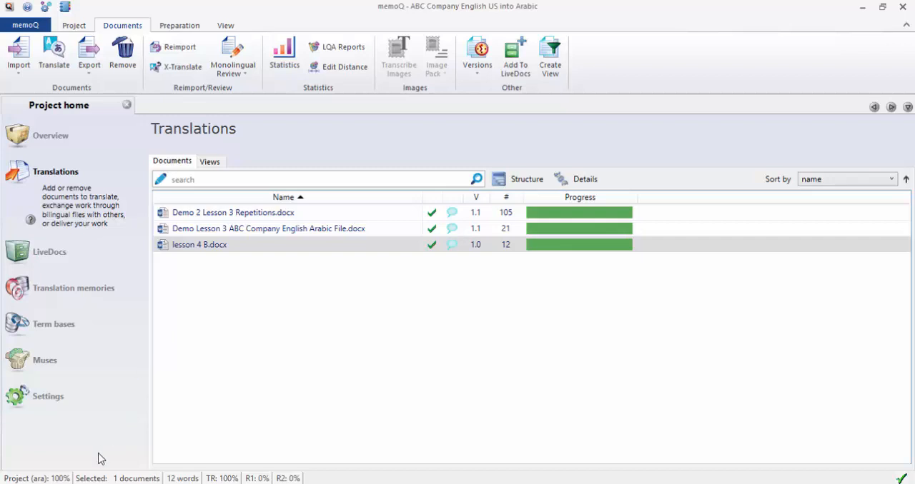
Export the ABC Company English - Arabic translation memory to a TMX file on the Desktop under its suggested name.
left_click(88, 292)
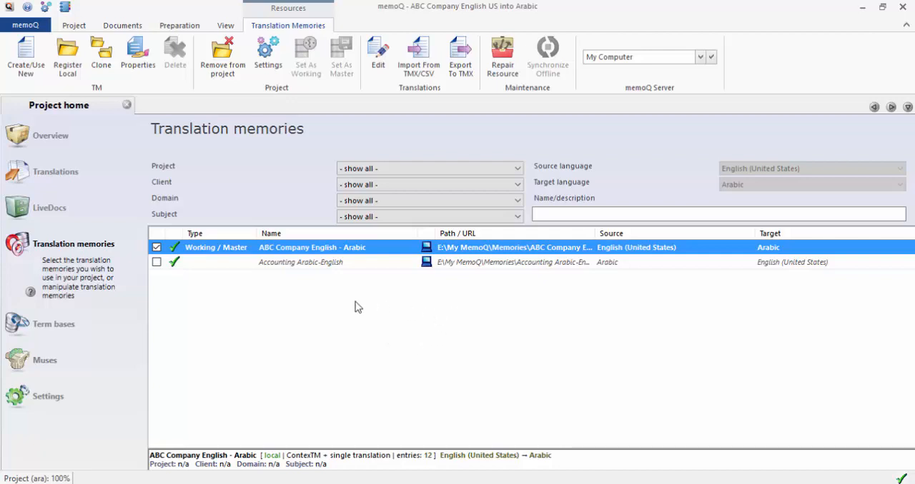
right_click(300, 253)
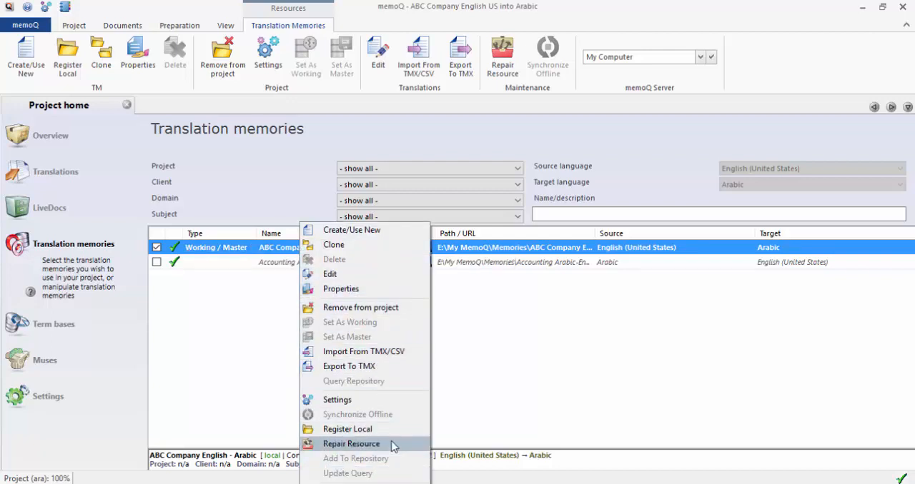
left_click(376, 367)
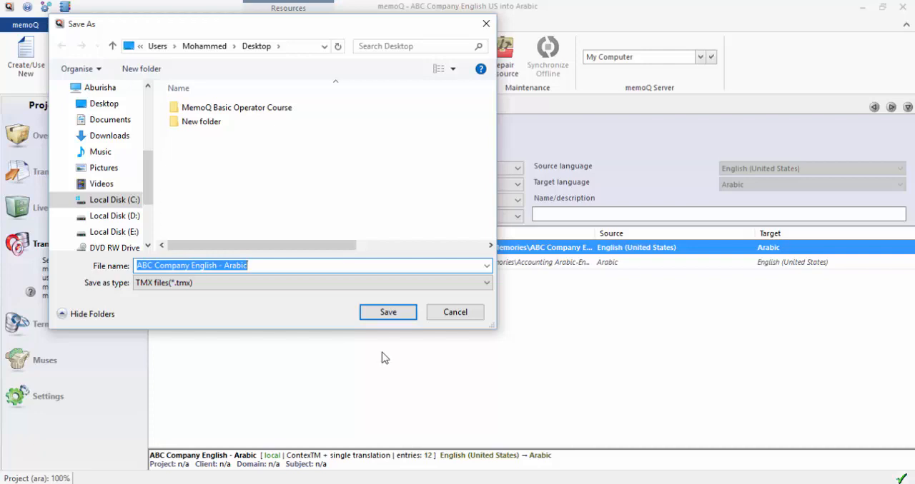
left_click(388, 312)
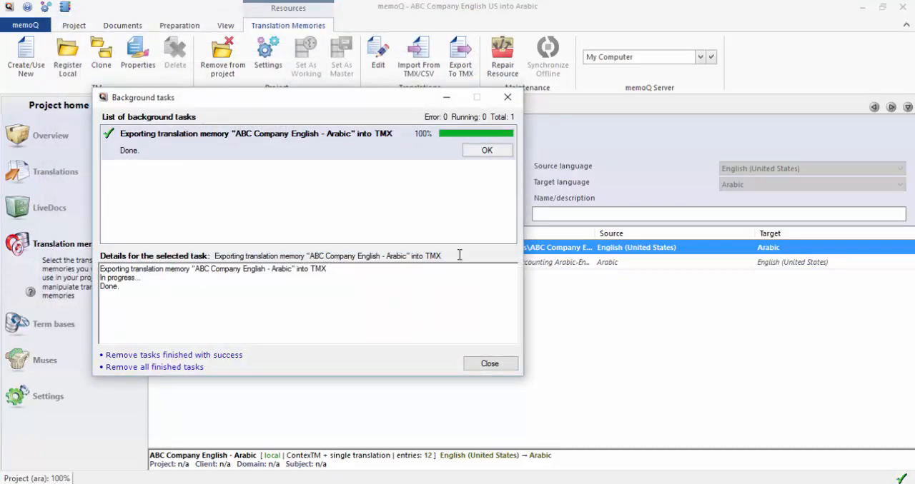
left_click(486, 151)
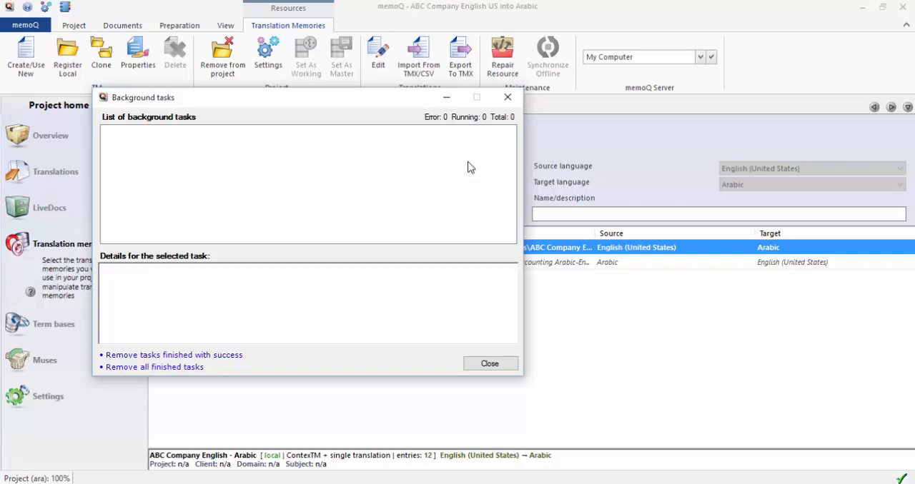
left_click(506, 96)
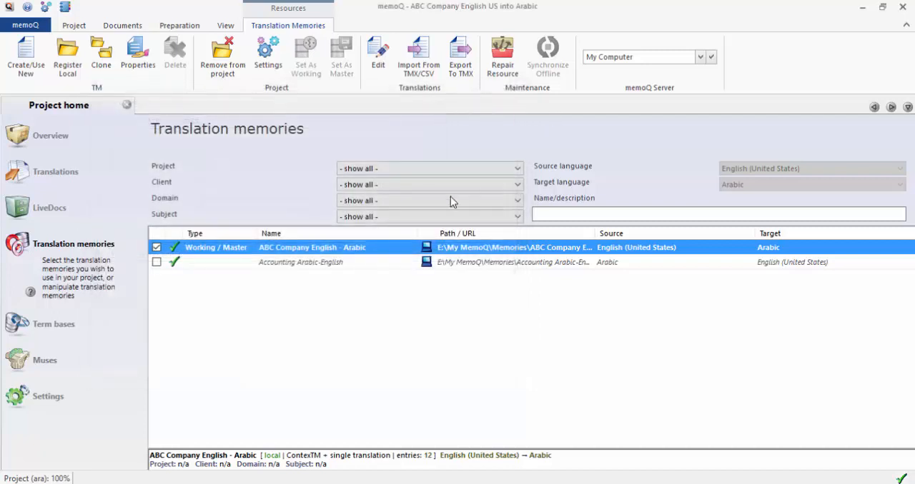
right_click(329, 250)
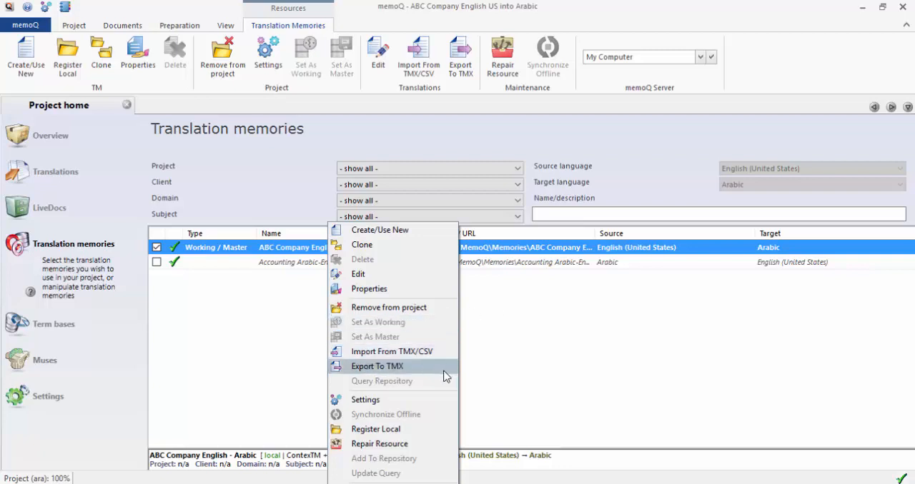
left_click(509, 280)
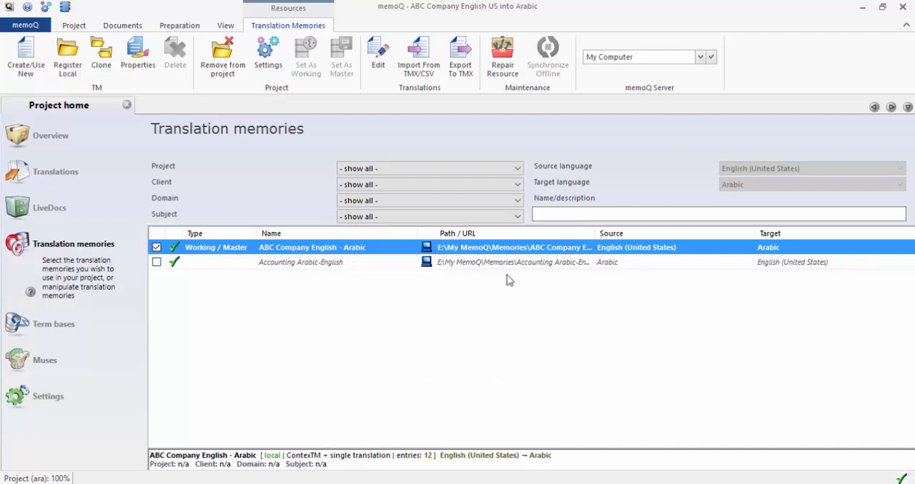
left_click(164, 262)
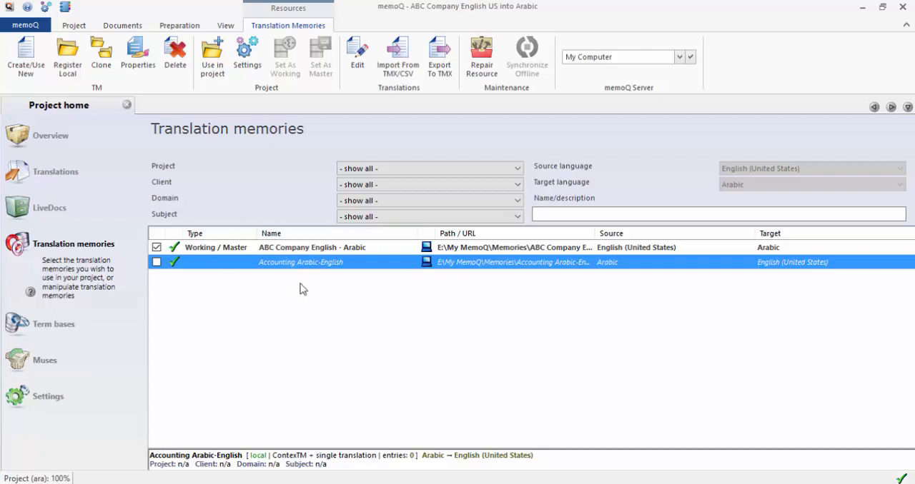
left_click(292, 249)
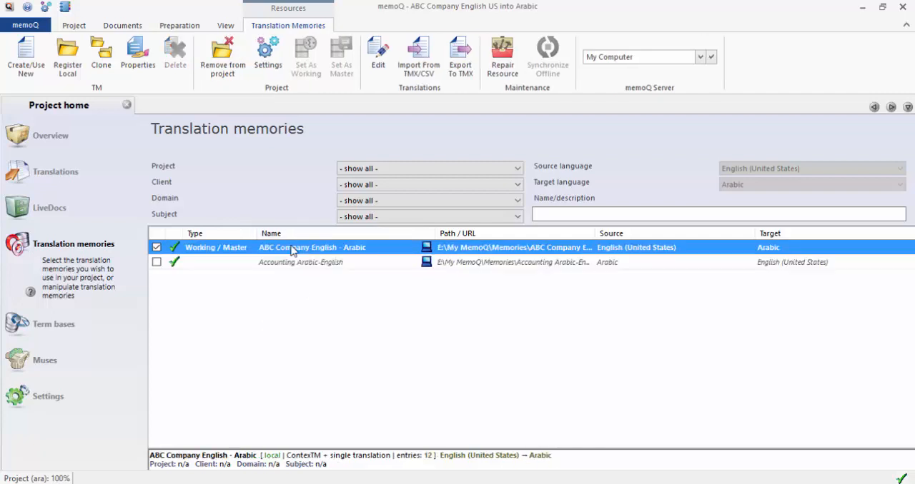
right_click(292, 250)
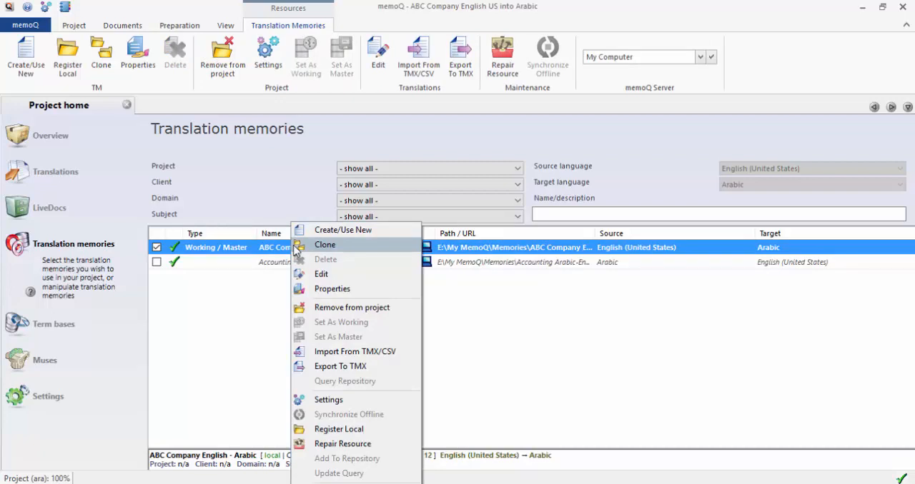
left_click(246, 345)
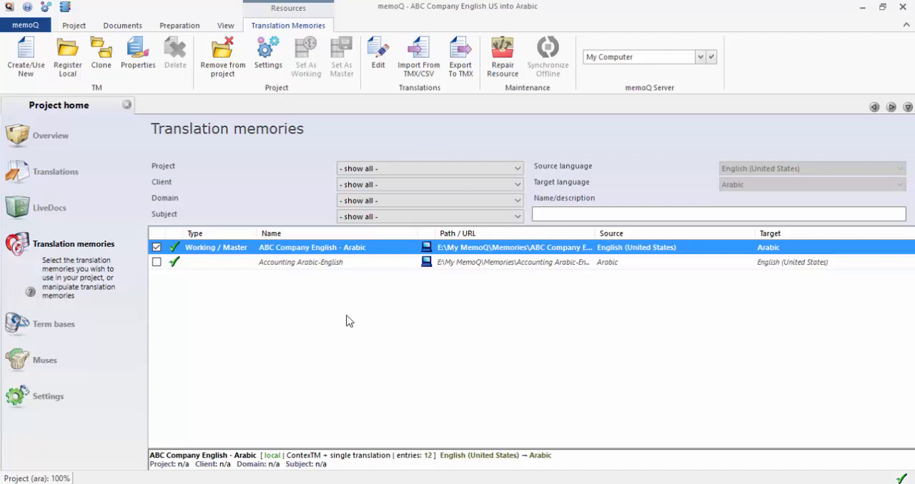
View the terminology export settings of the ABC Company term base and leave them without exporting.
left_click(77, 325)
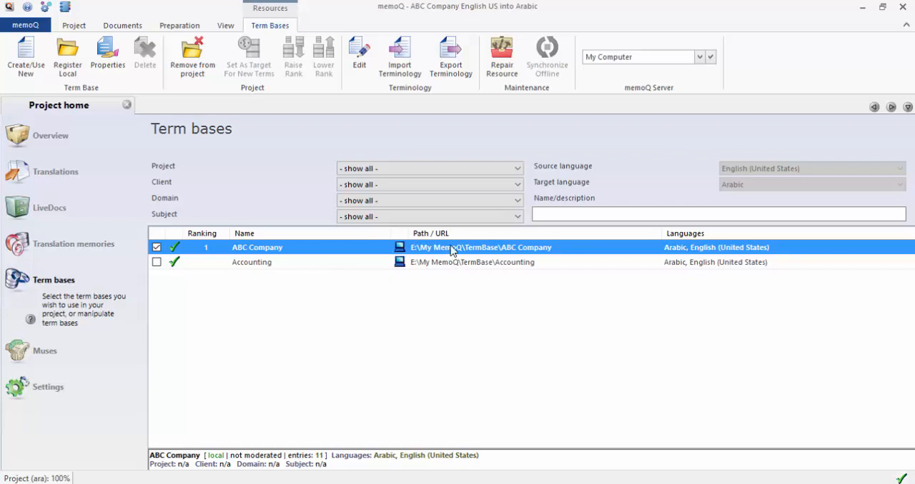
right_click(271, 249)
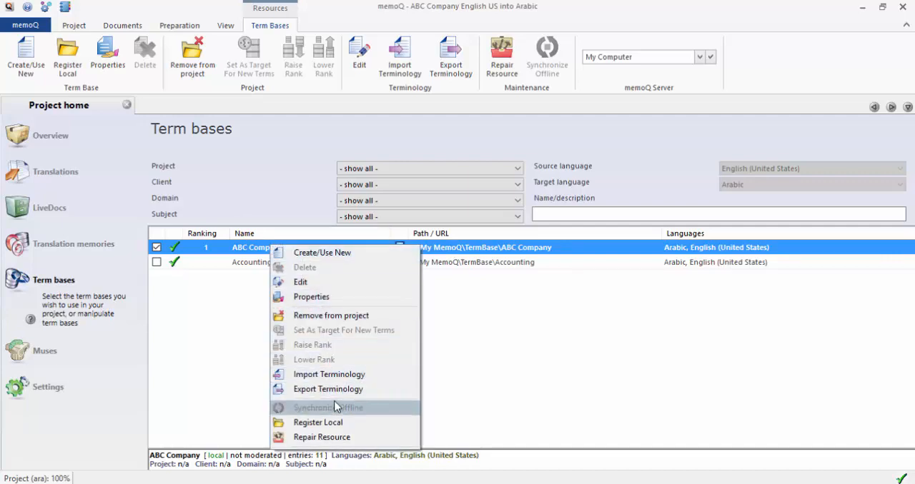
left_click(356, 393)
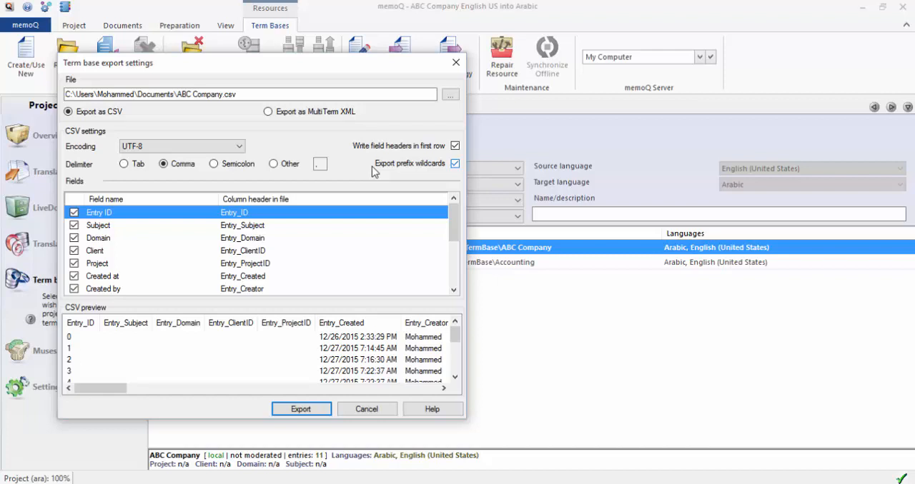
left_click(455, 62)
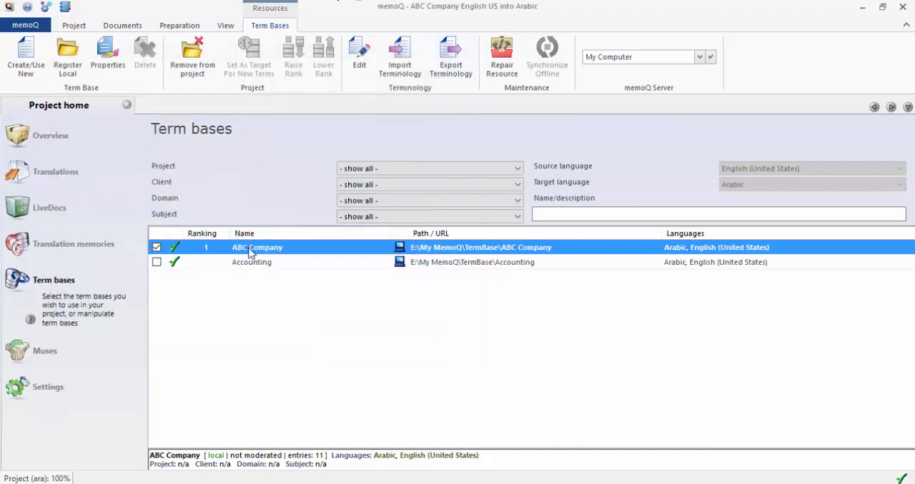
Set up a CSV terminology export of the ABC Company term base with Unicode - Little Endian encoding, Tab delimiter, no field headers and no prefix wildcards.
right_click(250, 253)
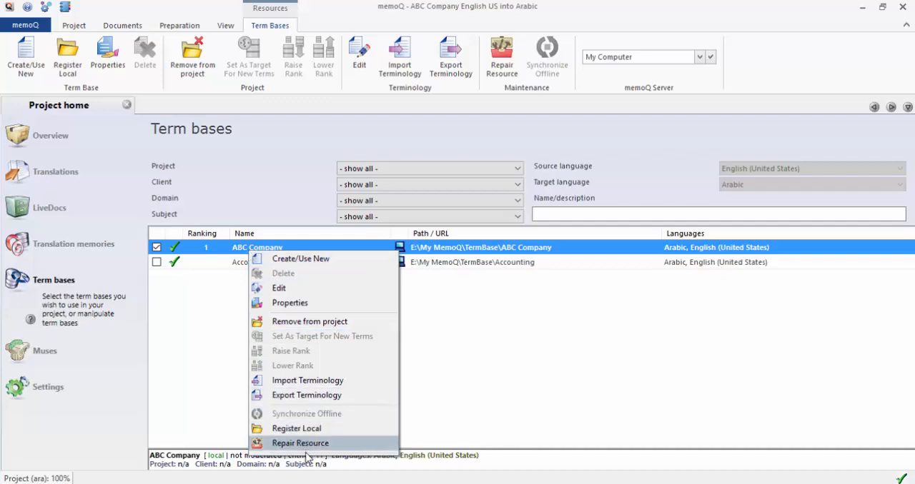
left_click(336, 399)
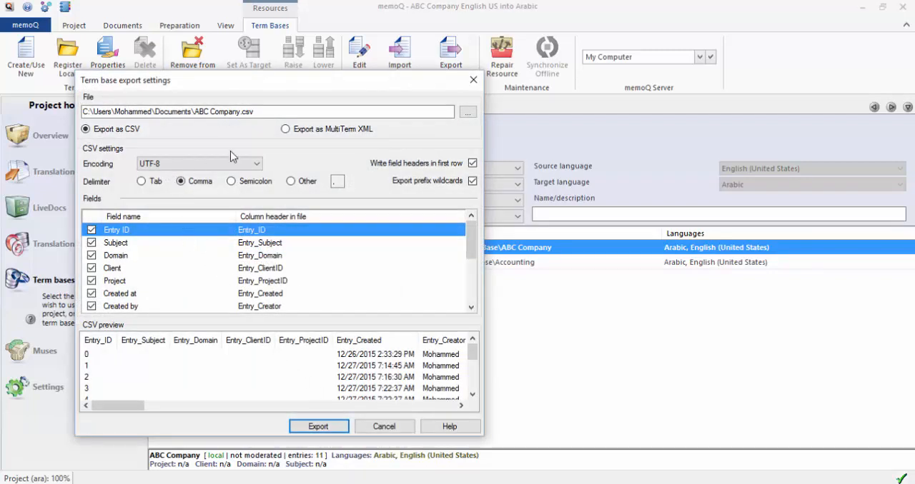
left_click(472, 164)
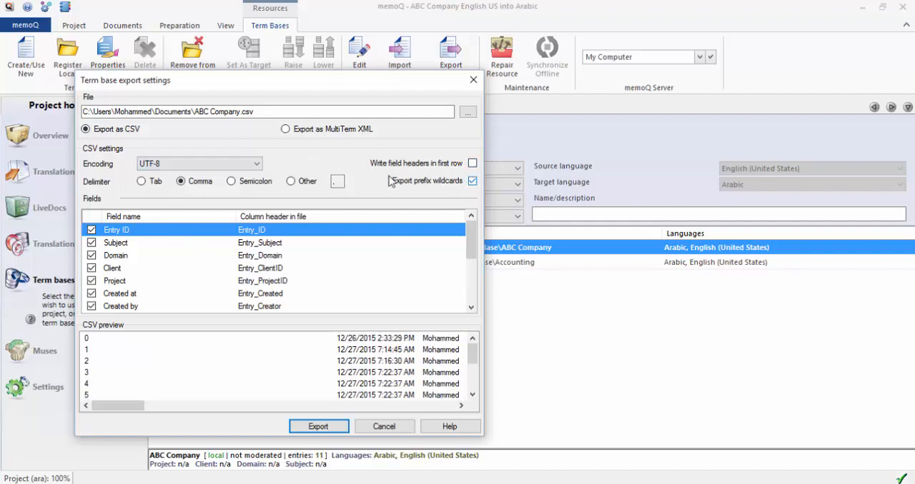
left_click(472, 181)
left_click(142, 181)
left_click(225, 165)
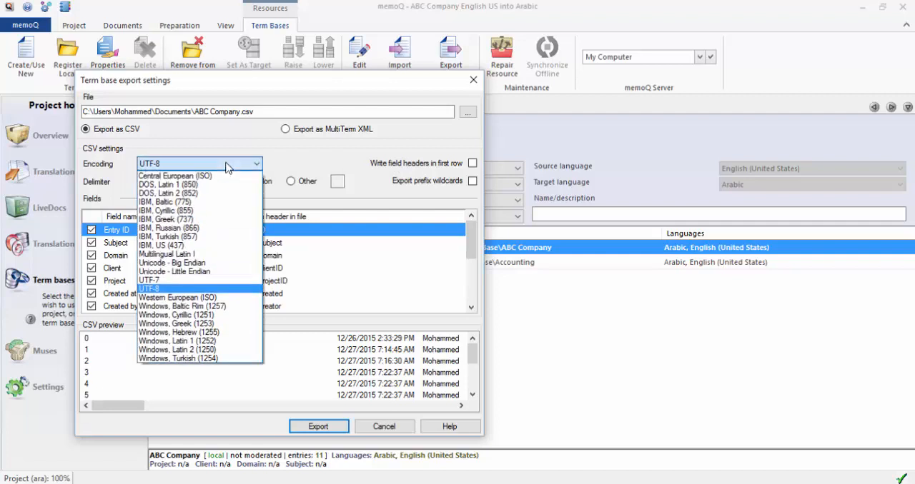
left_click(208, 272)
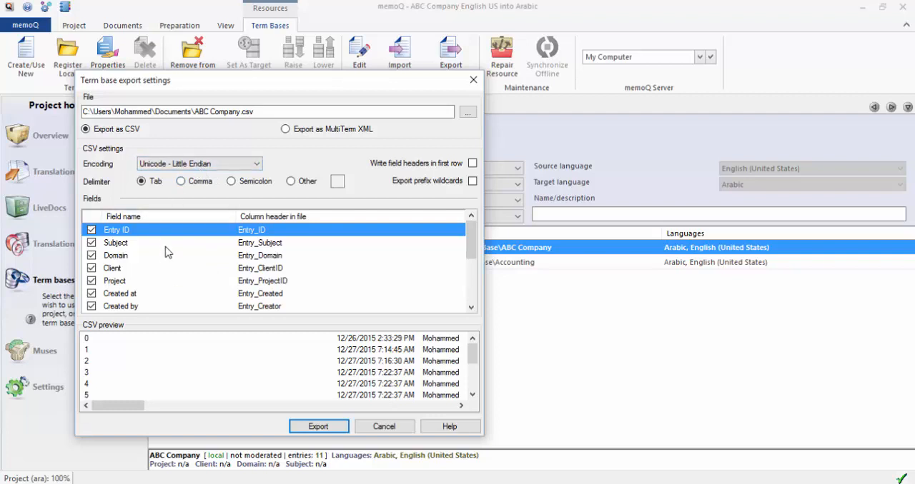
Exclude the Entry ID, Subject, Domain, Client, Project, Created at, Created by, Modified at and Modified by fields from the export.
left_click(91, 230)
left_click(94, 246)
left_click(91, 256)
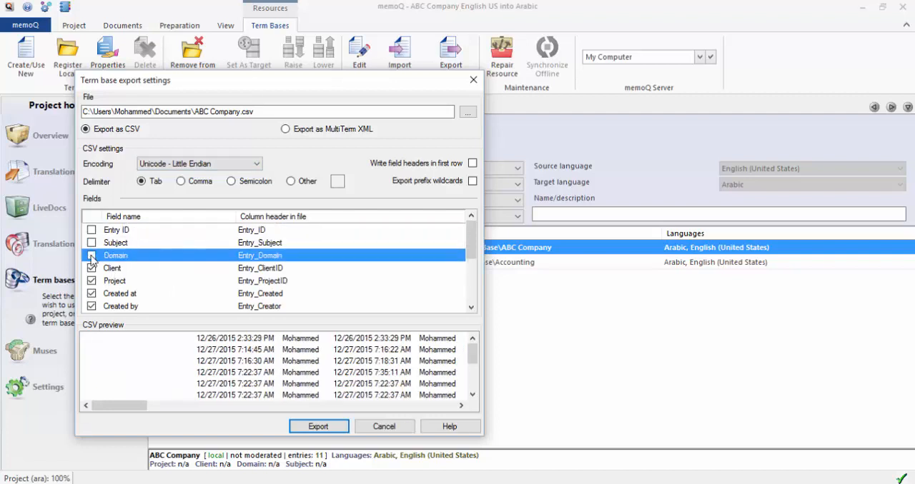
left_click(91, 268)
left_click(92, 282)
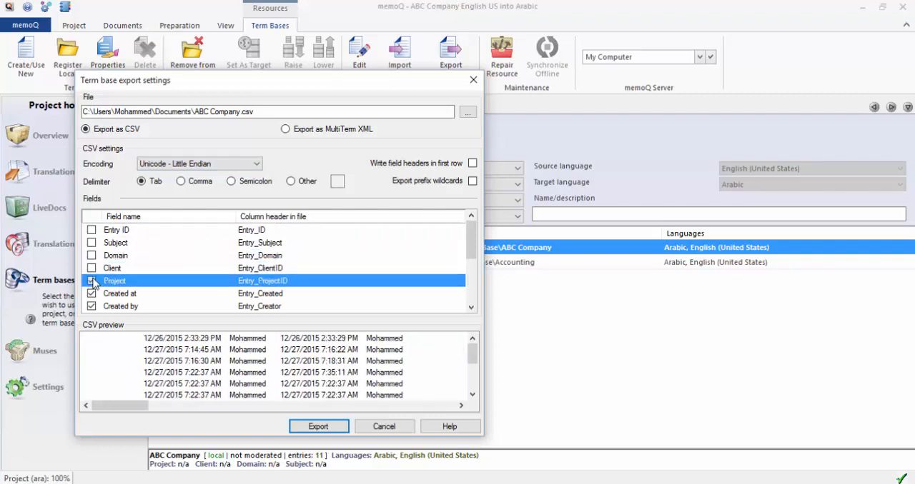
scroll(116, 269, "down", 1)
left_click(92, 256)
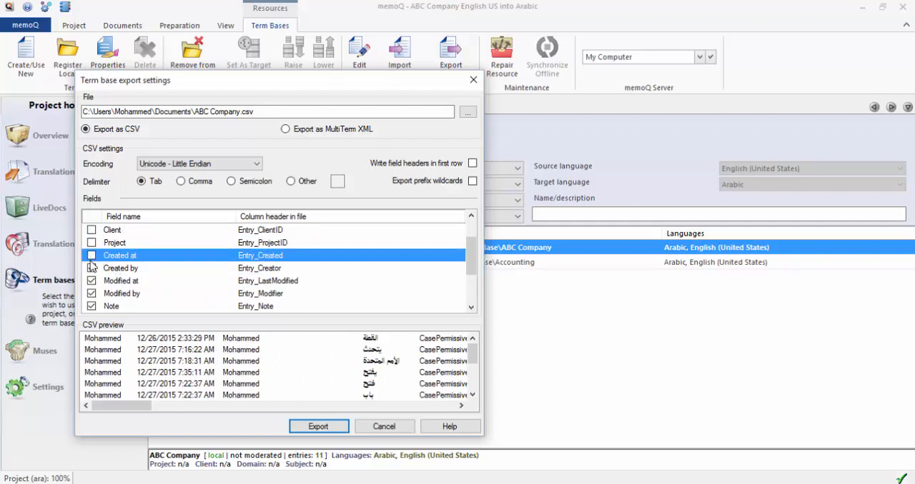
left_click(91, 268)
left_click(91, 281)
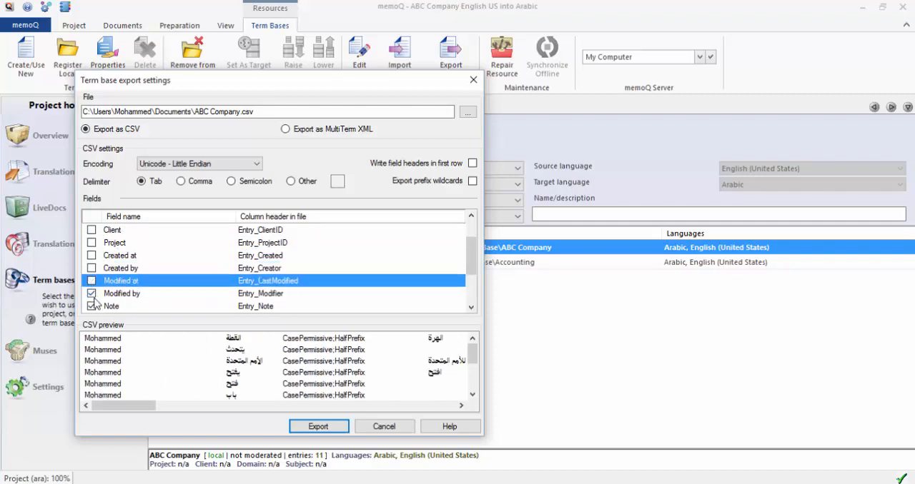
left_click(92, 294)
Exclude the Note, Term definition, Term information and Example of use fields, keeping Term text in the export.
scroll(104, 285, "down", 1)
left_click(92, 269)
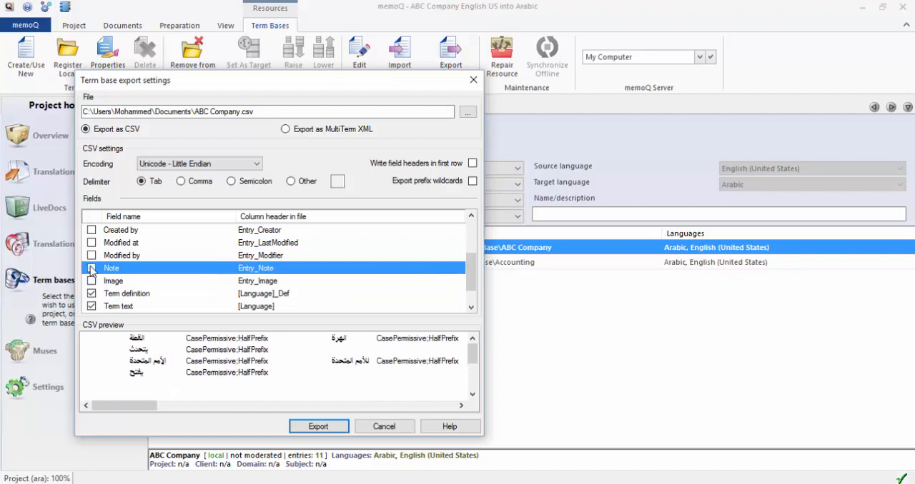
scroll(92, 272, "down", 1)
left_click(92, 268)
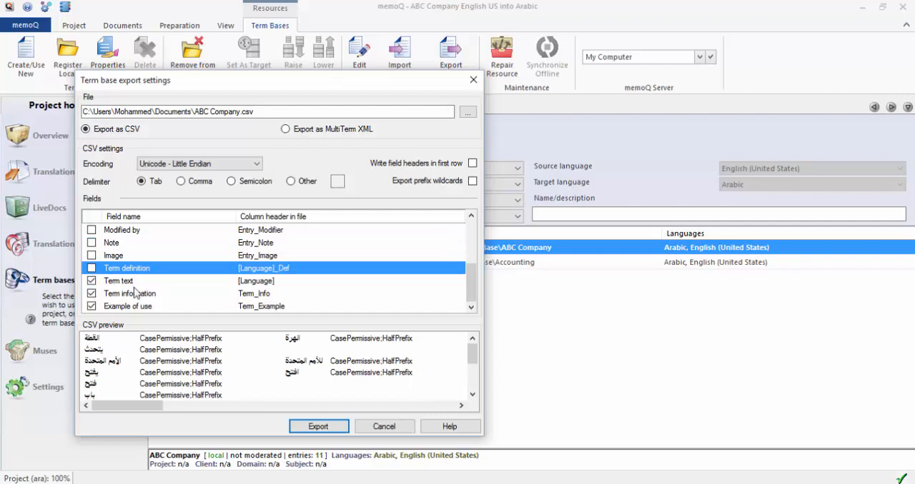
left_click(92, 293)
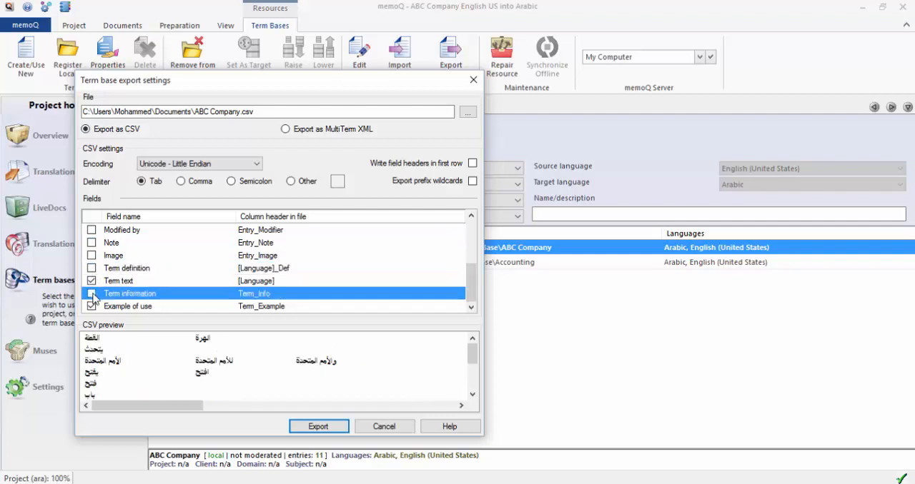
left_click(93, 310)
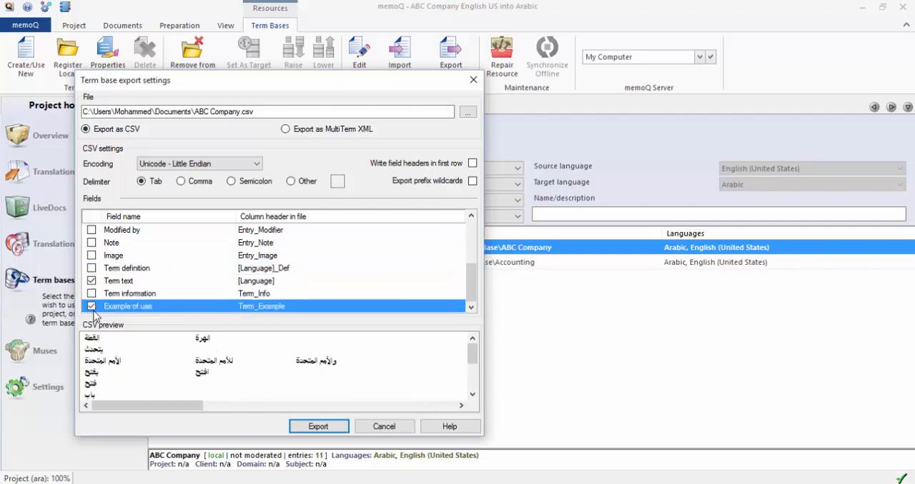
left_click(93, 309)
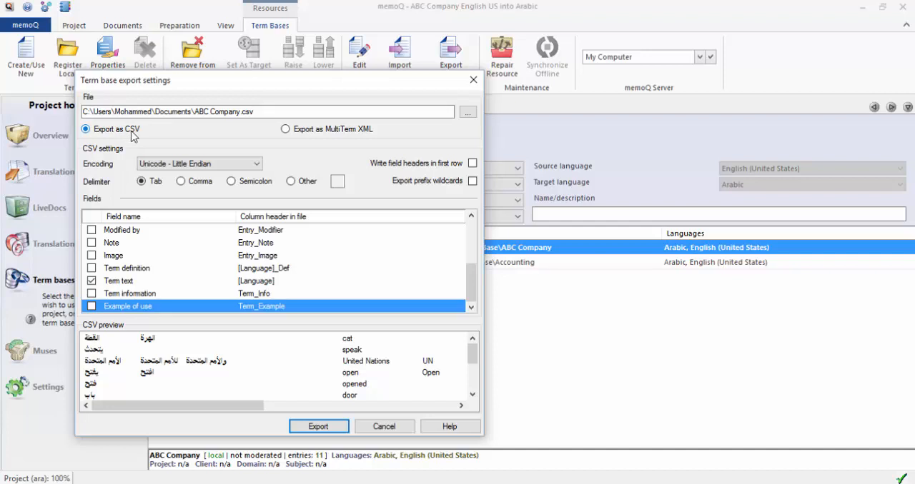
Export the terminology to the Desktop as ABC Company.csv and move the file's desktop icon above the Lesson 4 Termbaases file.
left_click(468, 112)
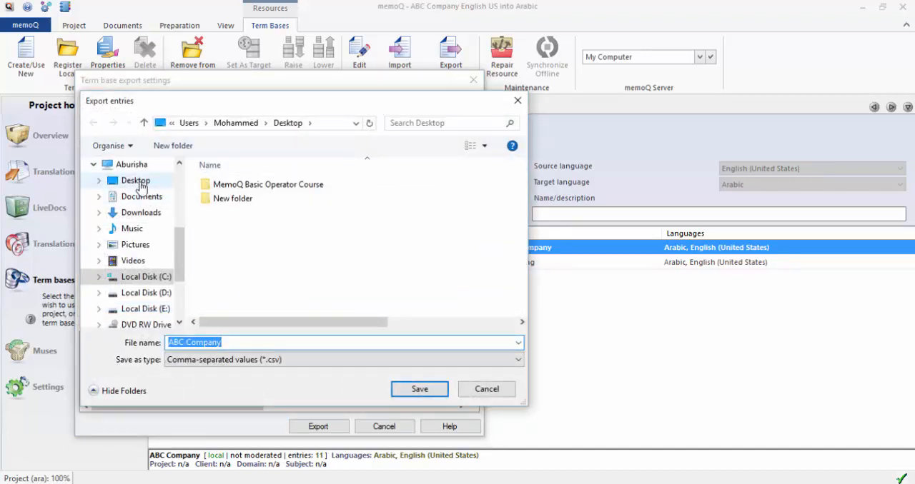
left_click(139, 181)
left_click(433, 390)
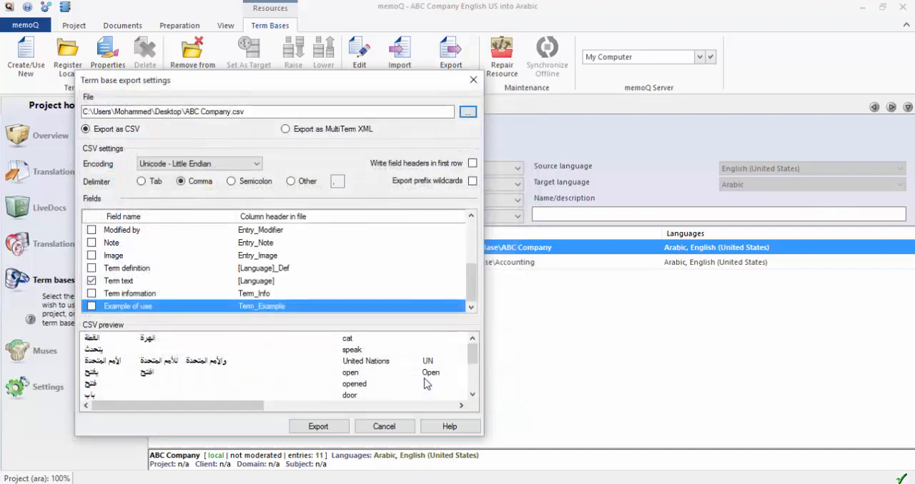
left_click(318, 428)
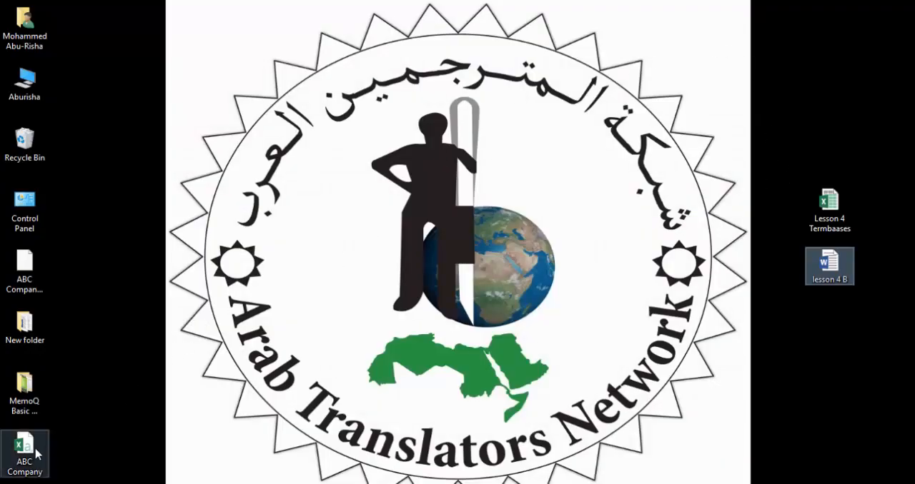
left_click_drag(24, 450, 798, 47)
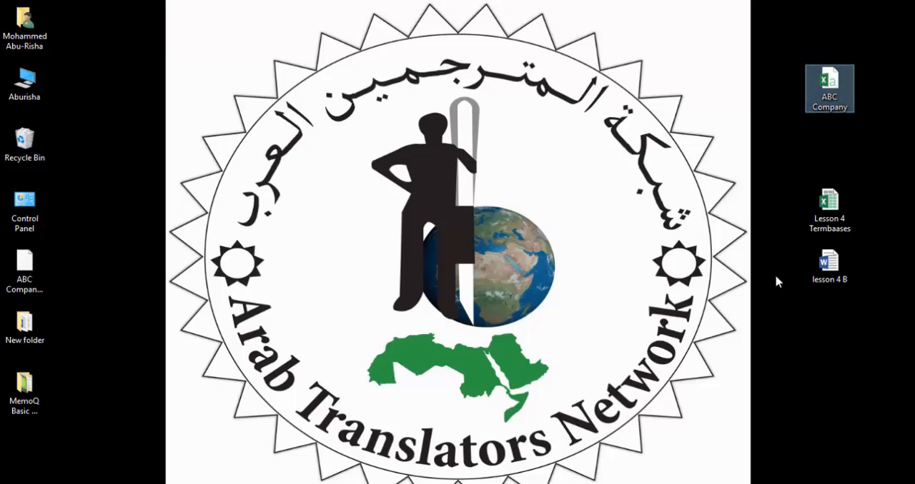
Switch to the PowerPoint slide show and advance from the Lesson 4 slide to the closing slide.
left_click(389, 483)
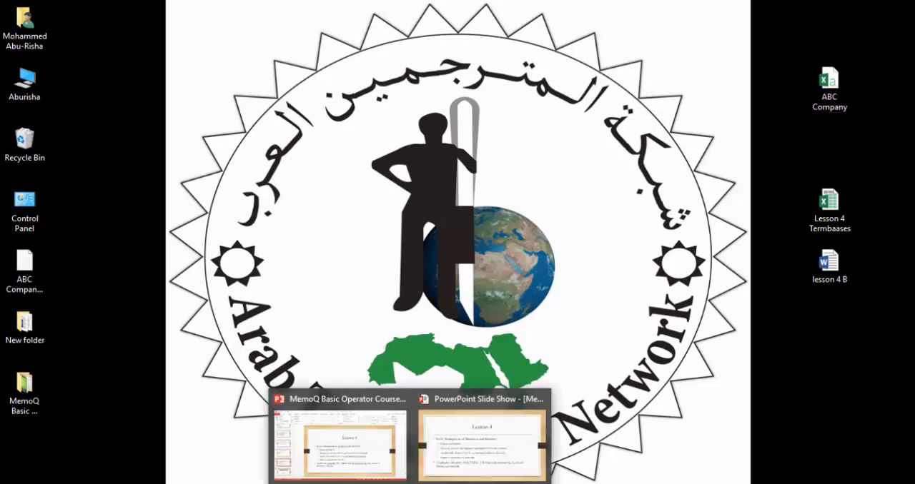
left_click(455, 446)
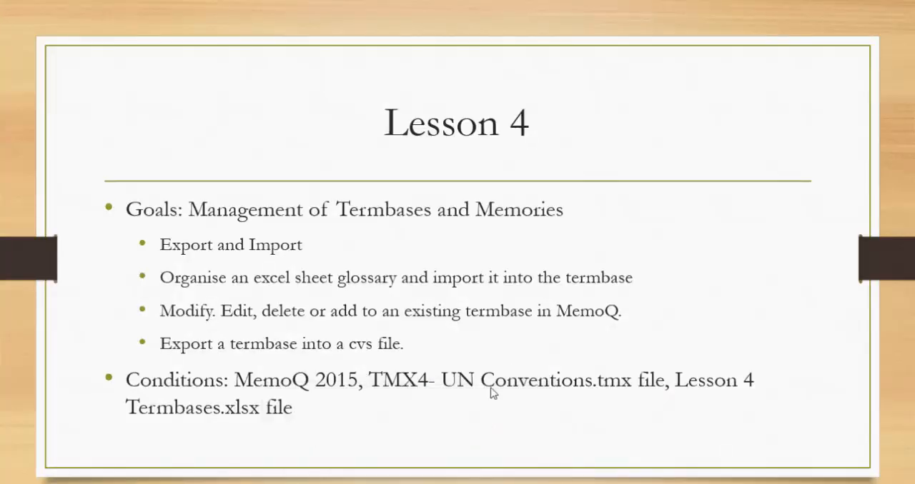
left_click(804, 354)
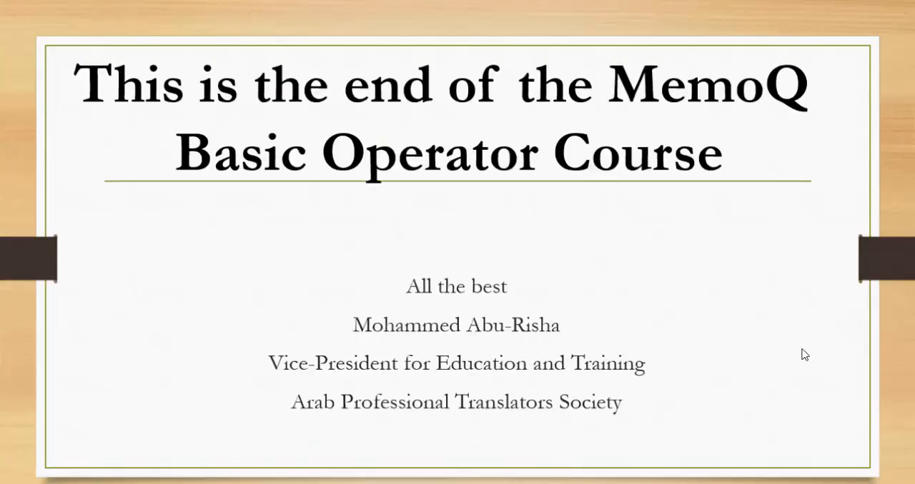